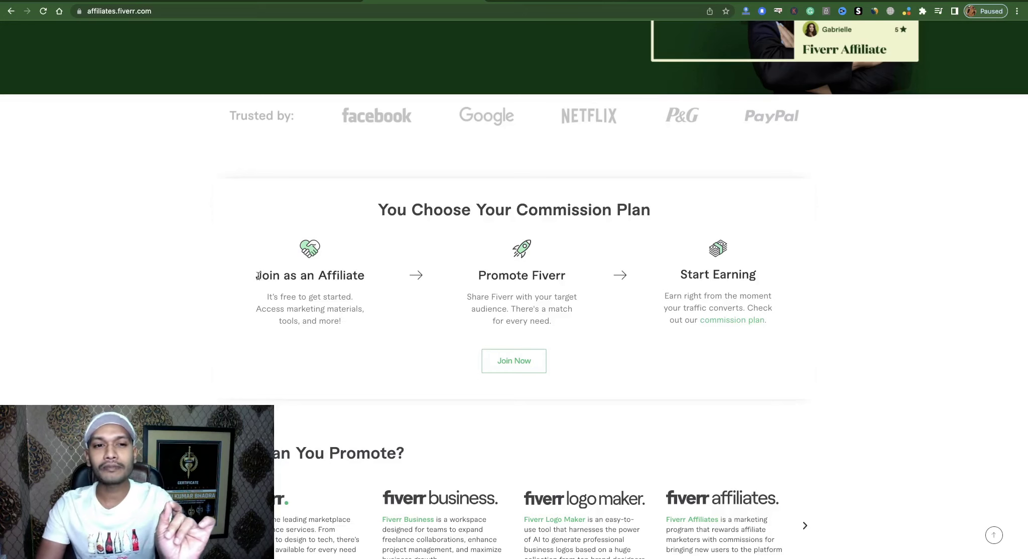
Step: Review the three stages of the affiliate program: Join as an Affiliate, Promote Fiverr and Start Earning
drag(258, 275, 369, 277)
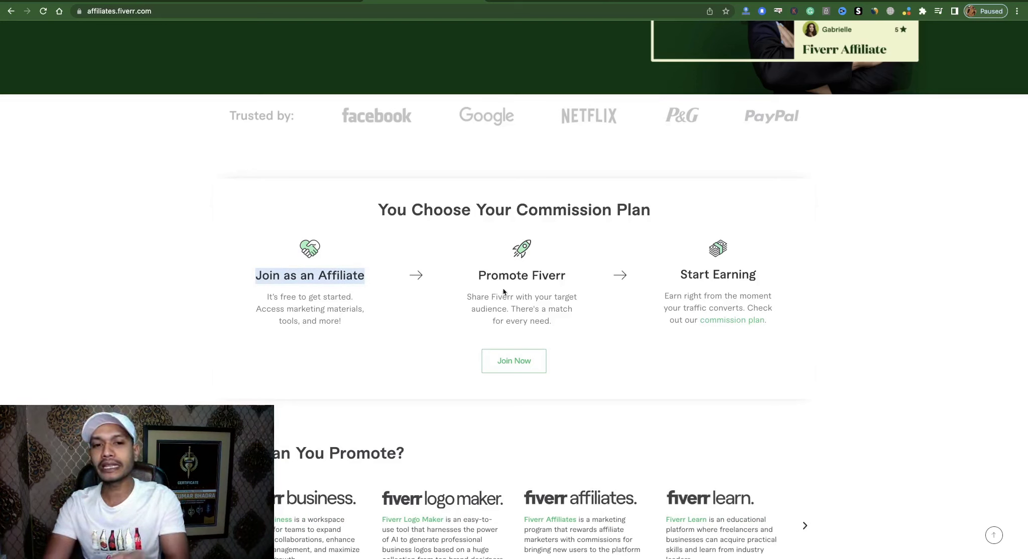
drag(479, 275, 571, 279)
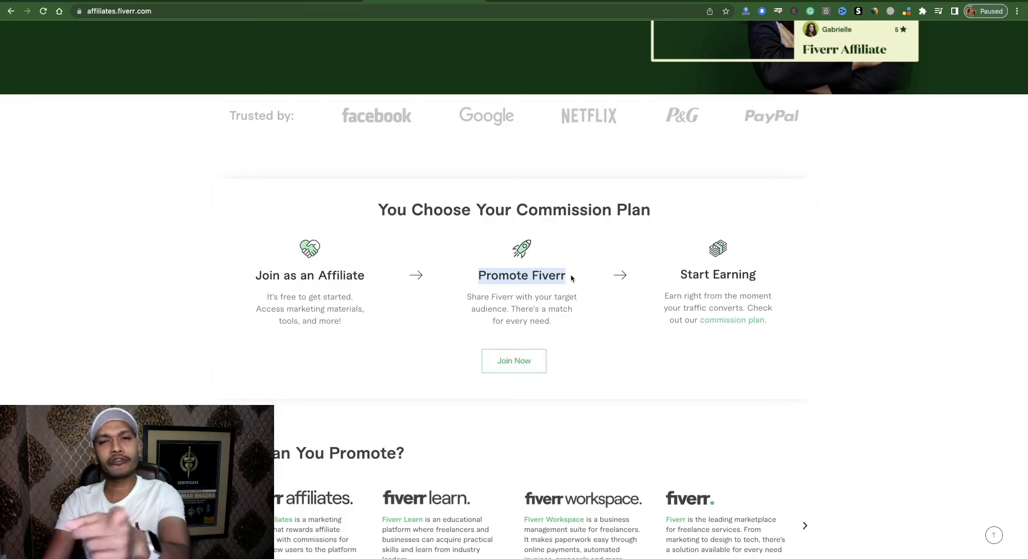
drag(680, 275, 753, 274)
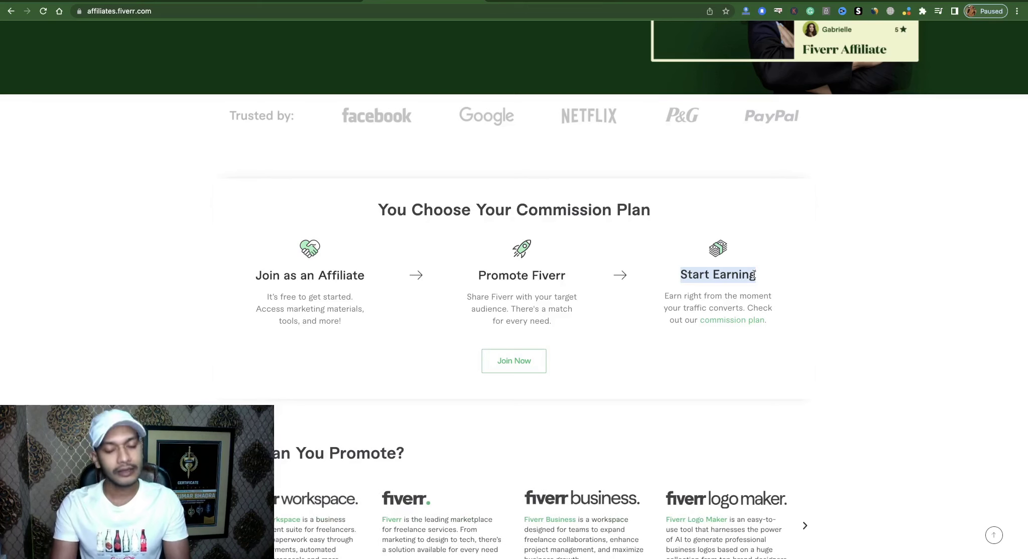
Step: Open the Commission Plan page and examine the payouts of the Fiverr CPA and Fiverr Hybrid plans
scroll(753, 271, up, 5)
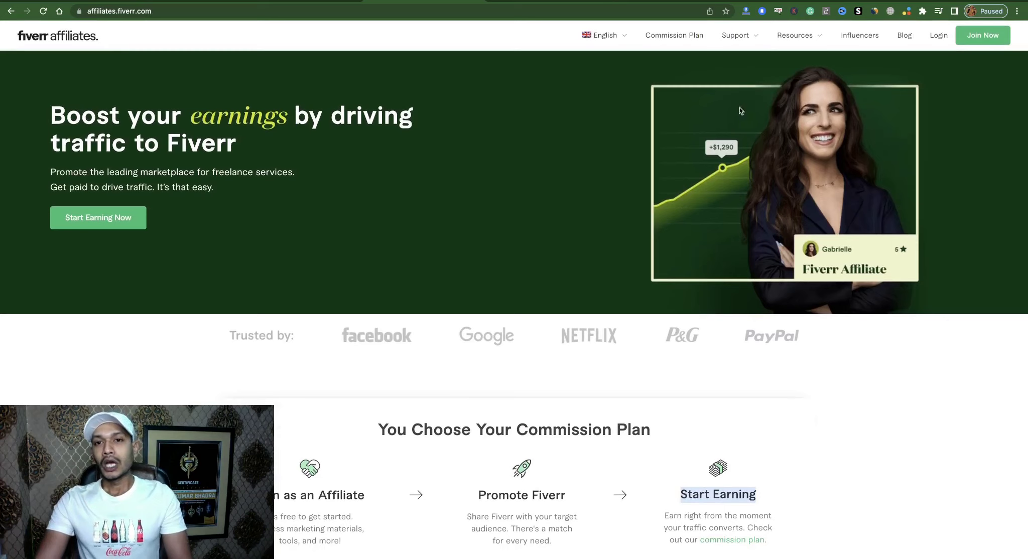
click(679, 39)
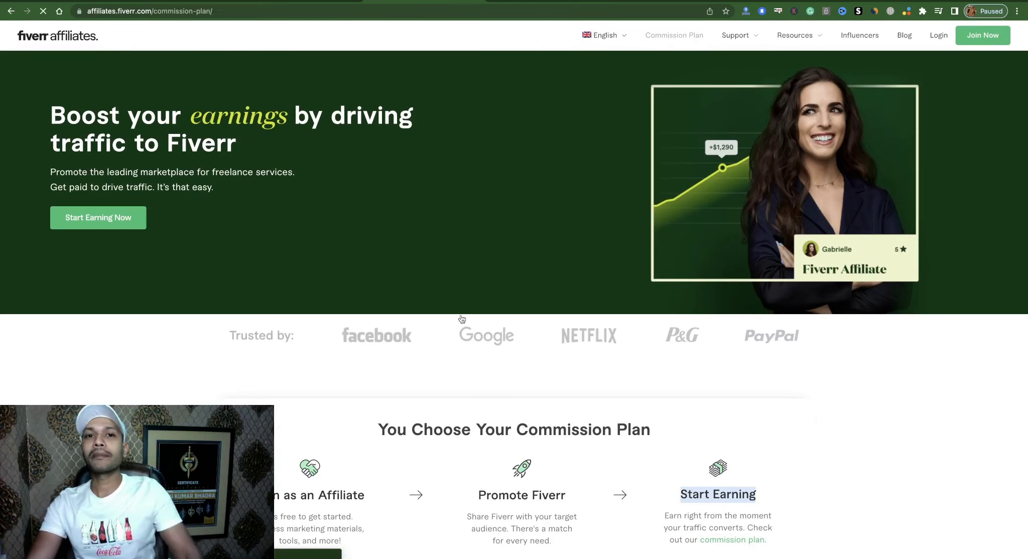
scroll(557, 383, down, 5)
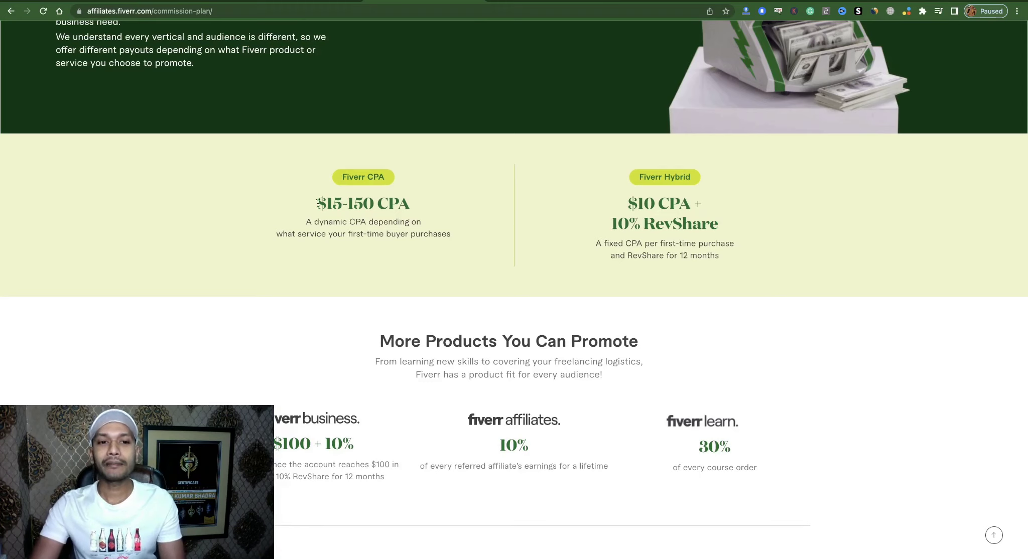
drag(317, 203, 405, 204)
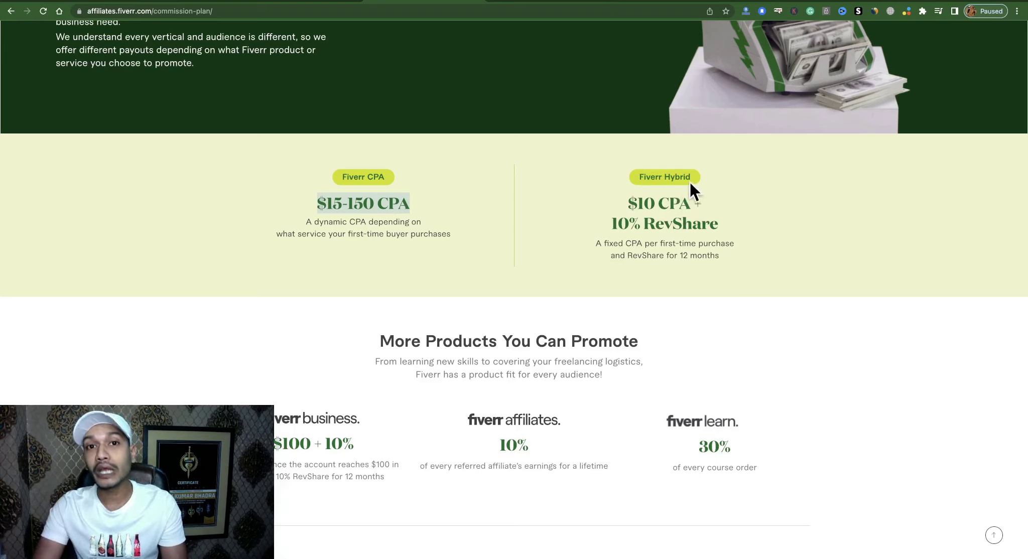
drag(628, 203, 687, 202)
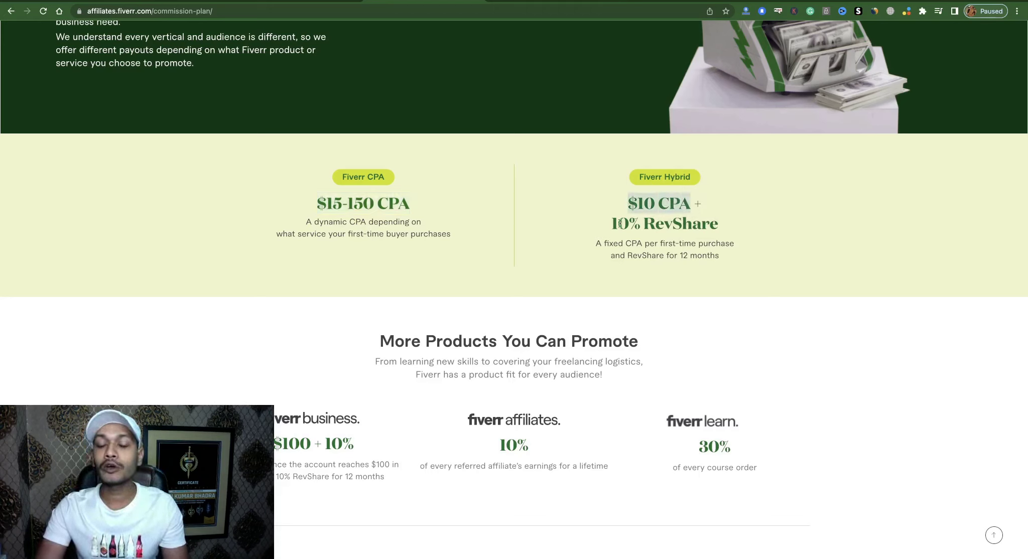
drag(612, 223, 720, 229)
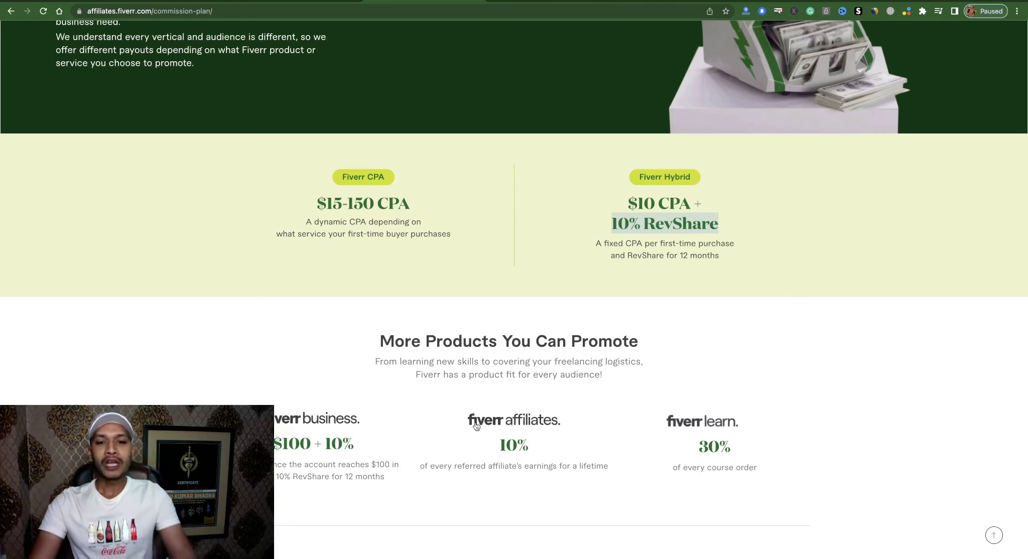
Step: Examine the $150, $50 and $40 tiers of the Fiverr CPA Commissions and the service categories they cover
scroll(477, 428, down, 6)
scroll(572, 419, down, 3)
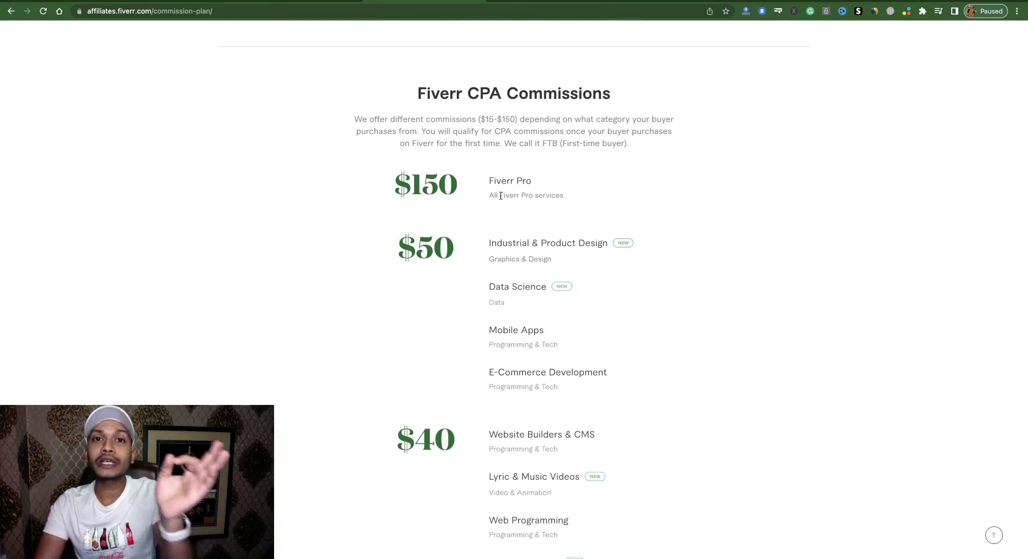
scroll(512, 296, down, 2)
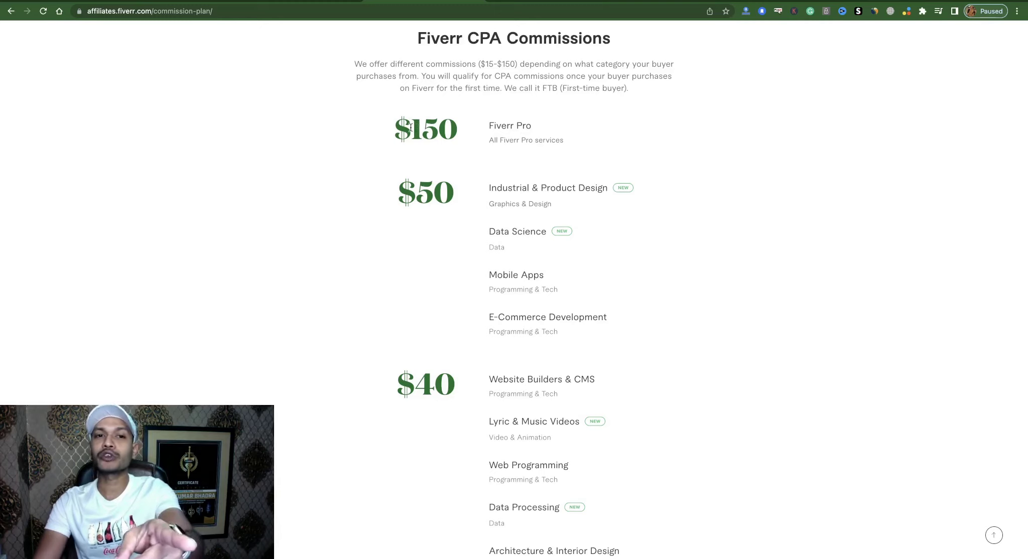
drag(396, 126, 452, 125)
scroll(482, 246, down, 3)
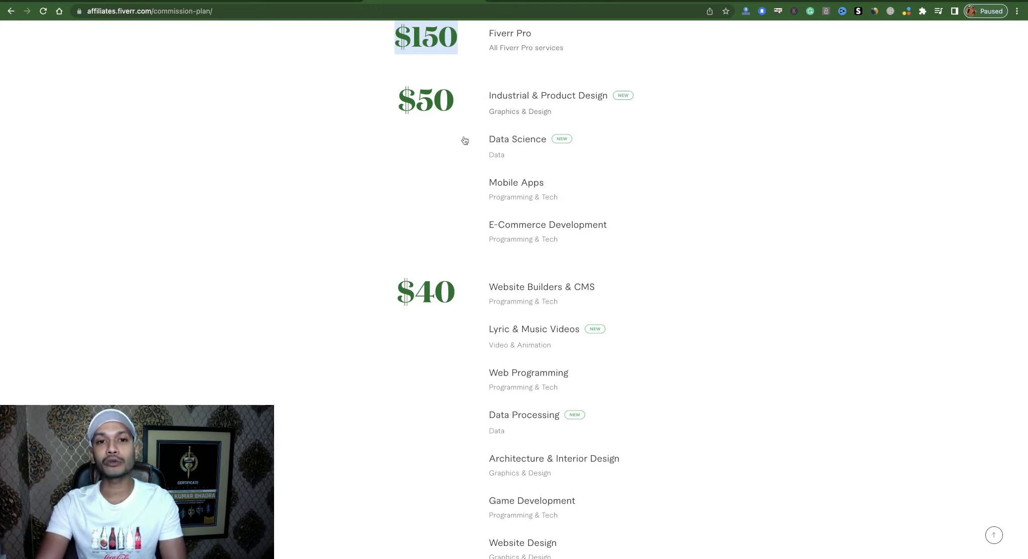
click(393, 104)
drag(393, 104, 449, 103)
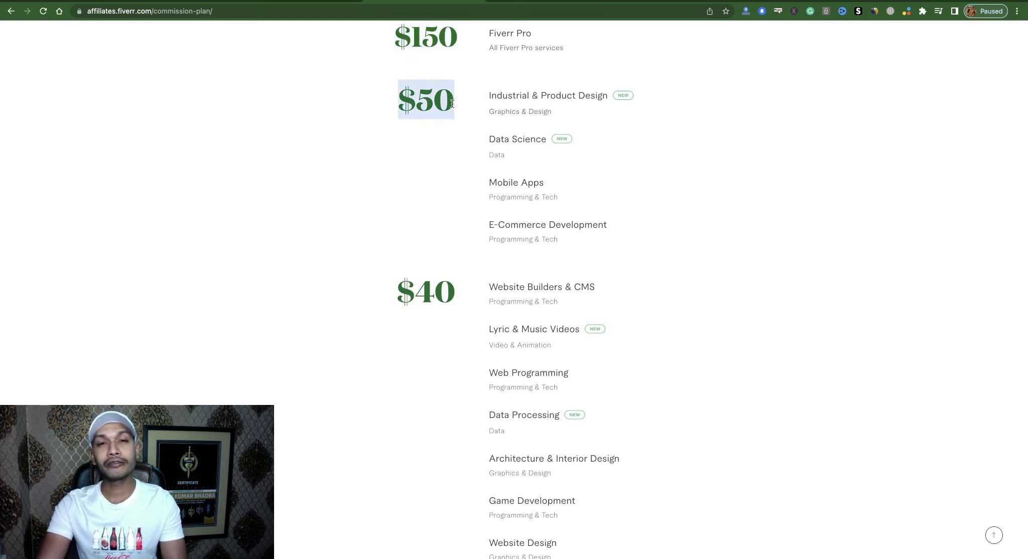
scroll(453, 216, down, 3)
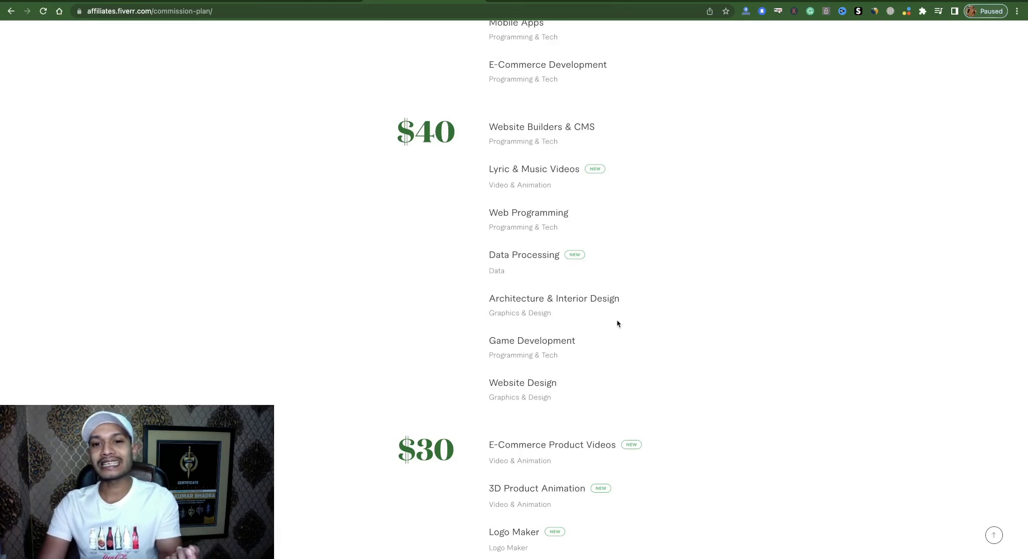
scroll(708, 321, down, 5)
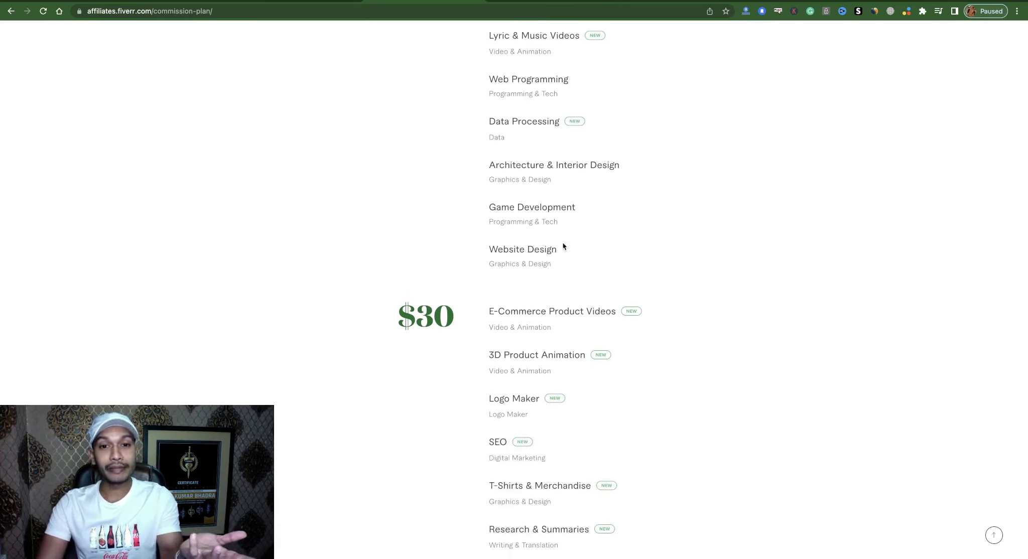
scroll(552, 356, up, 4)
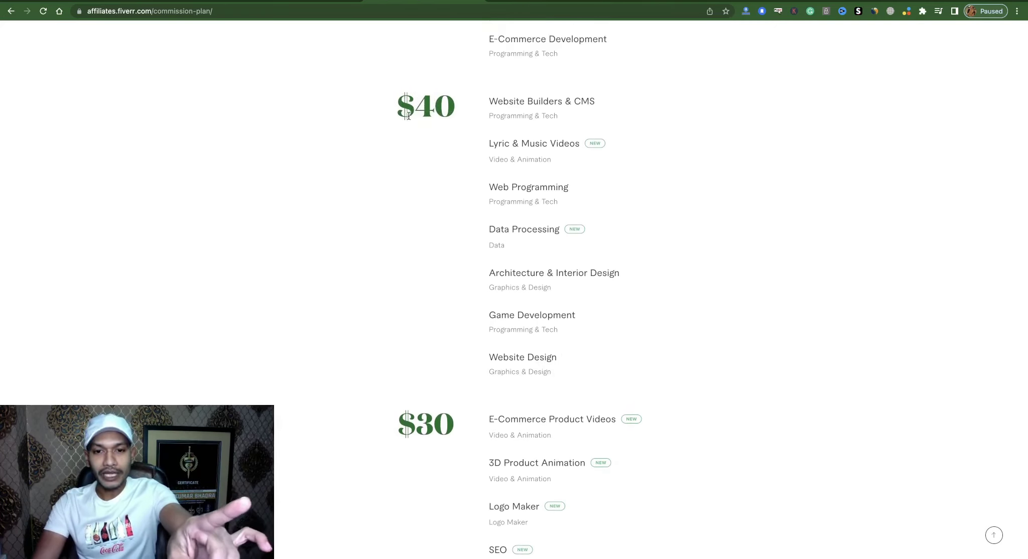
drag(397, 109, 445, 110)
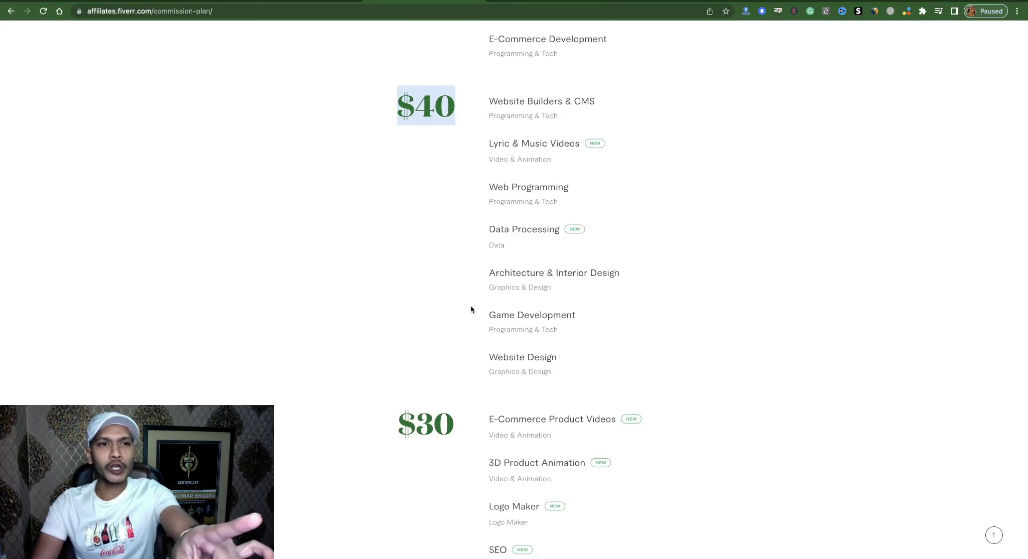
Step: Look through the lower CPA commission tiers down to All Other Categories, and return to the start of the commission plan
scroll(475, 317, down, 11)
scroll(488, 317, down, 17)
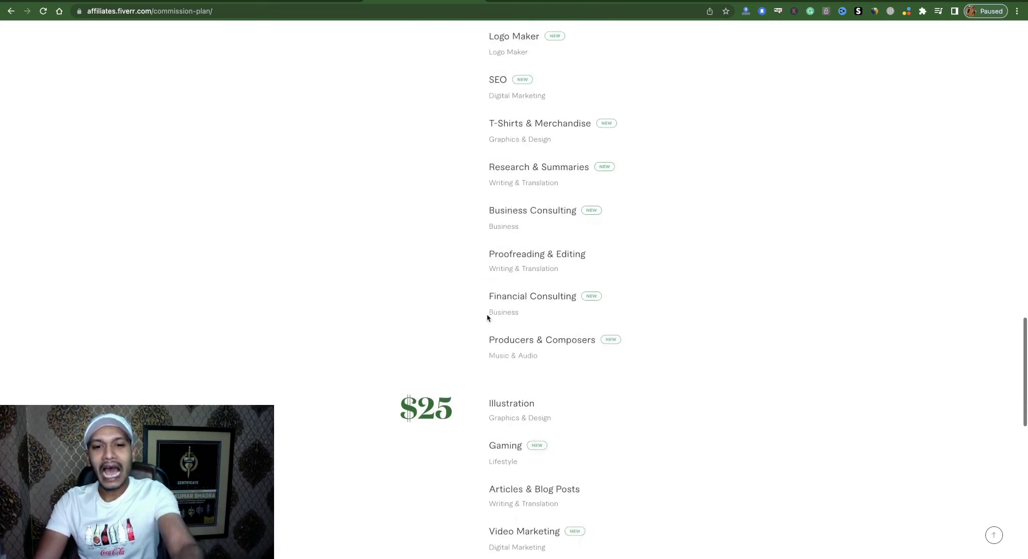
scroll(487, 317, down, 7)
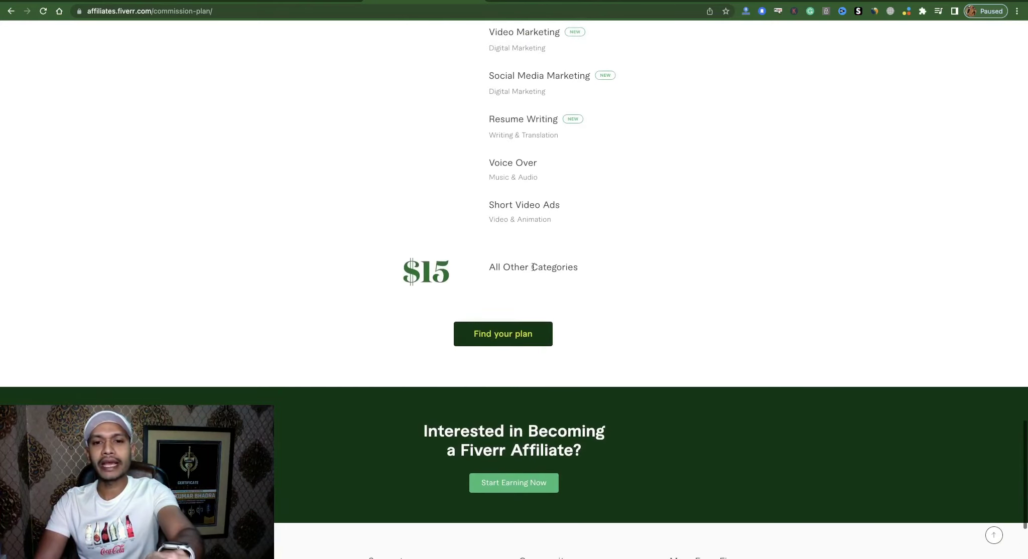
scroll(570, 261, up, 12)
scroll(571, 261, up, 16)
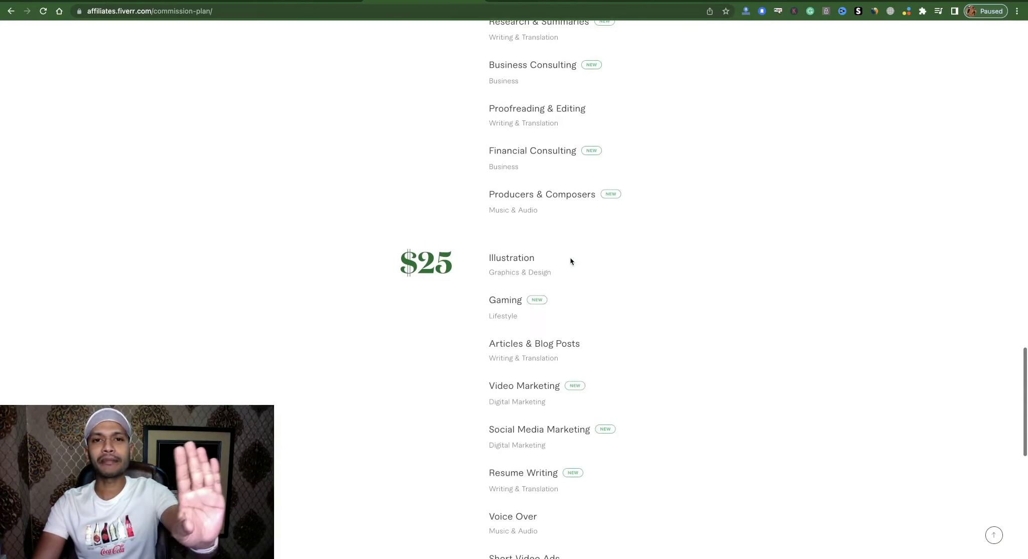
scroll(571, 261, up, 20)
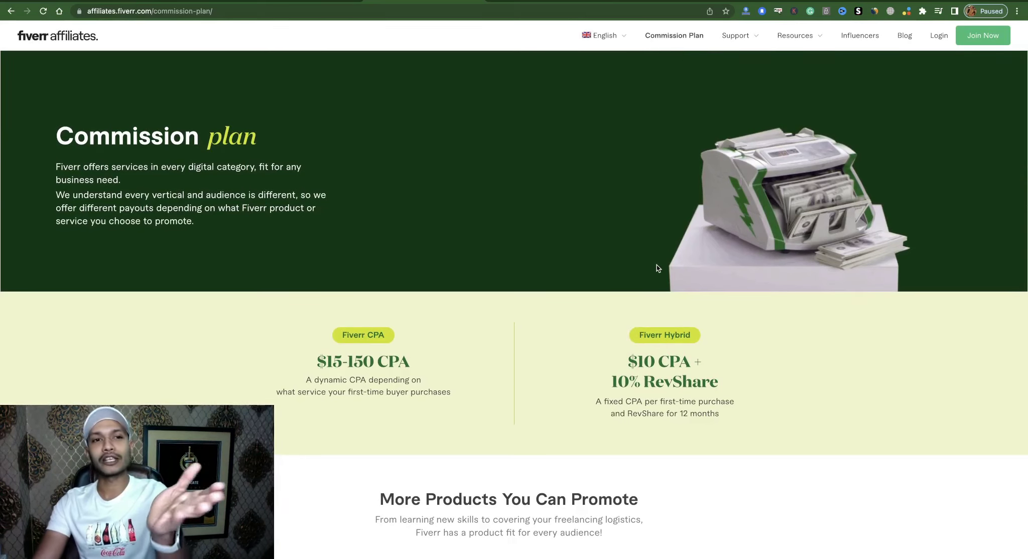
Step: Open the affiliate sign-up form from the "Interested in Becoming a Fiverr Affiliate?" section at the end of the commission plan
scroll(582, 327, down, 20)
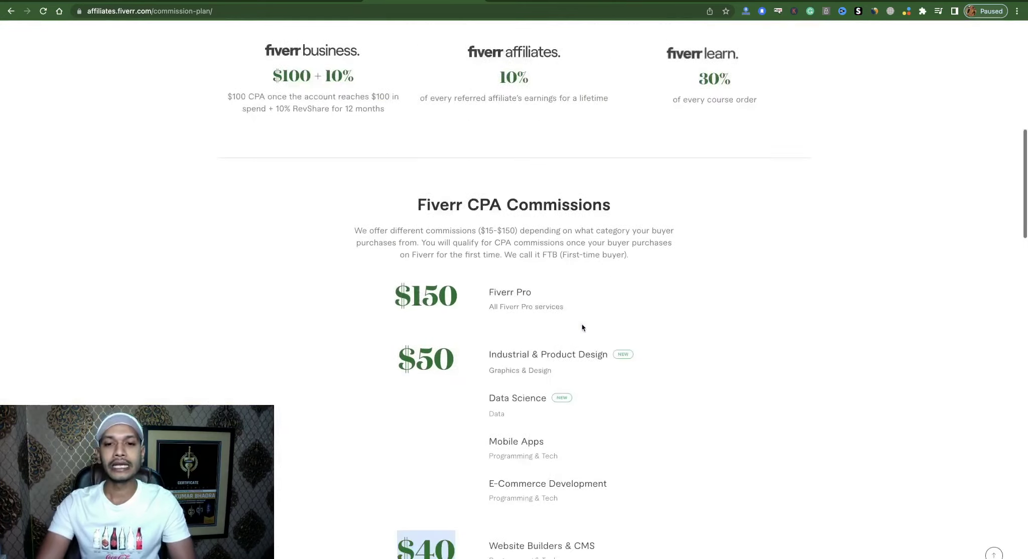
scroll(582, 327, down, 5)
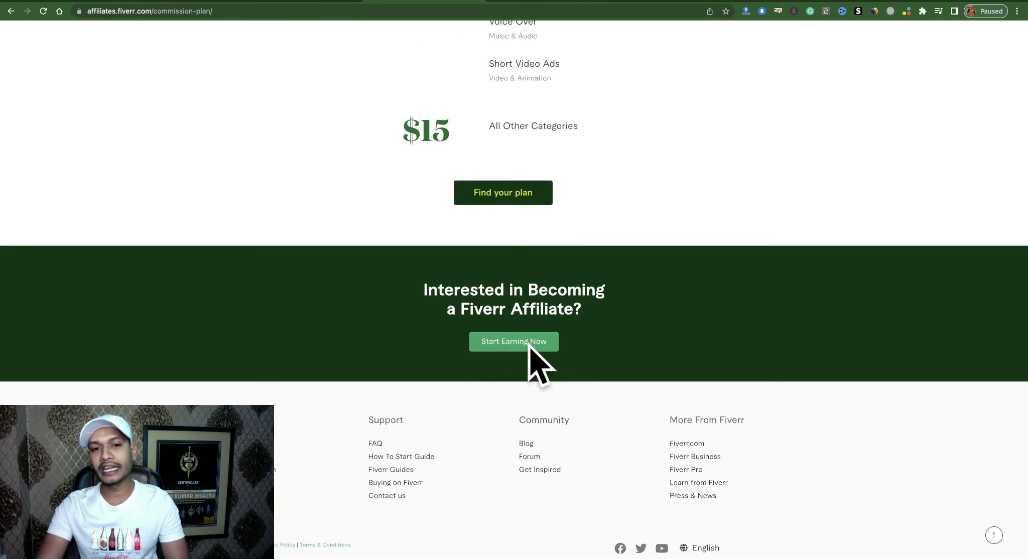
drag(425, 287, 583, 310)
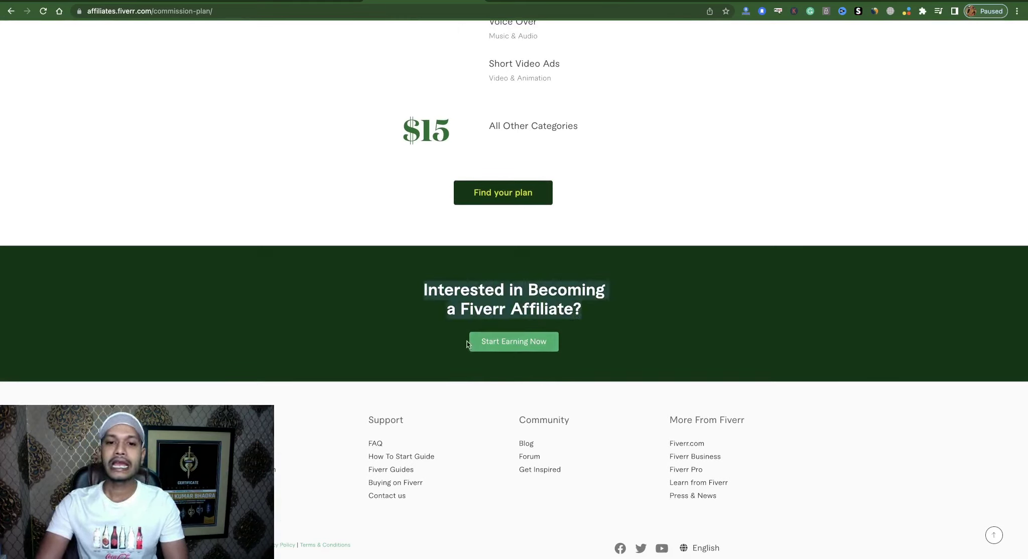
click(512, 343)
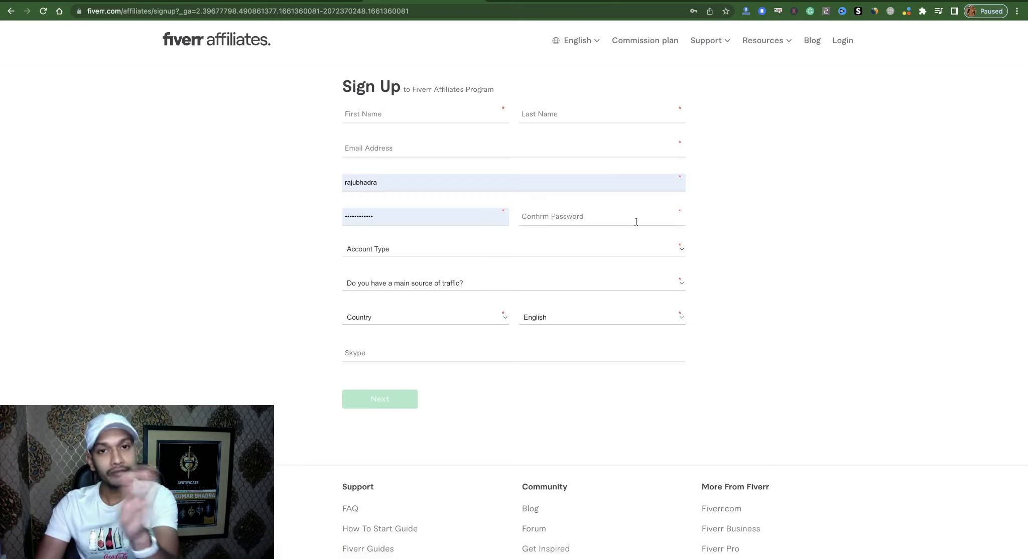
Step: View the account type options without choosing one, and answer Yes to having a main source of traffic
click(686, 257)
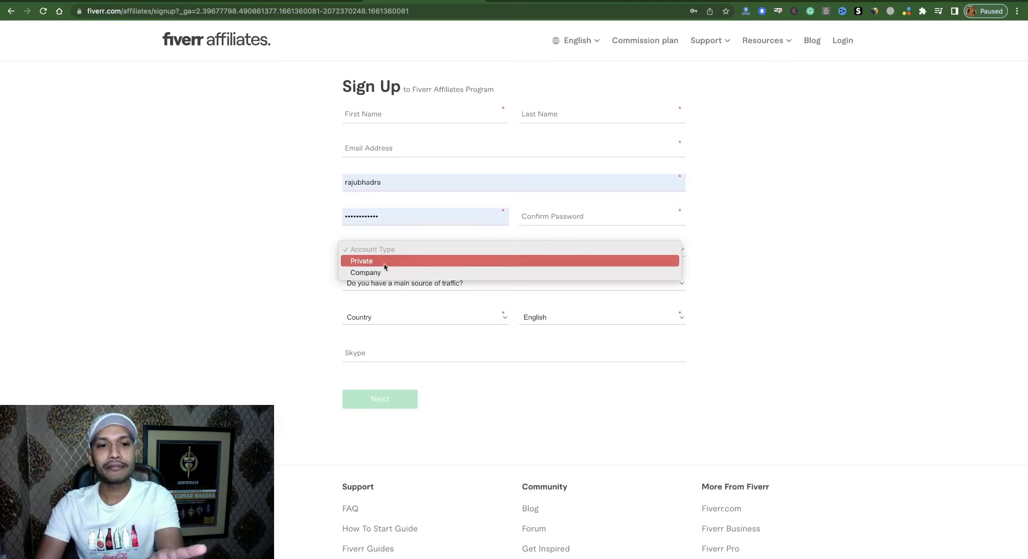
click(874, 257)
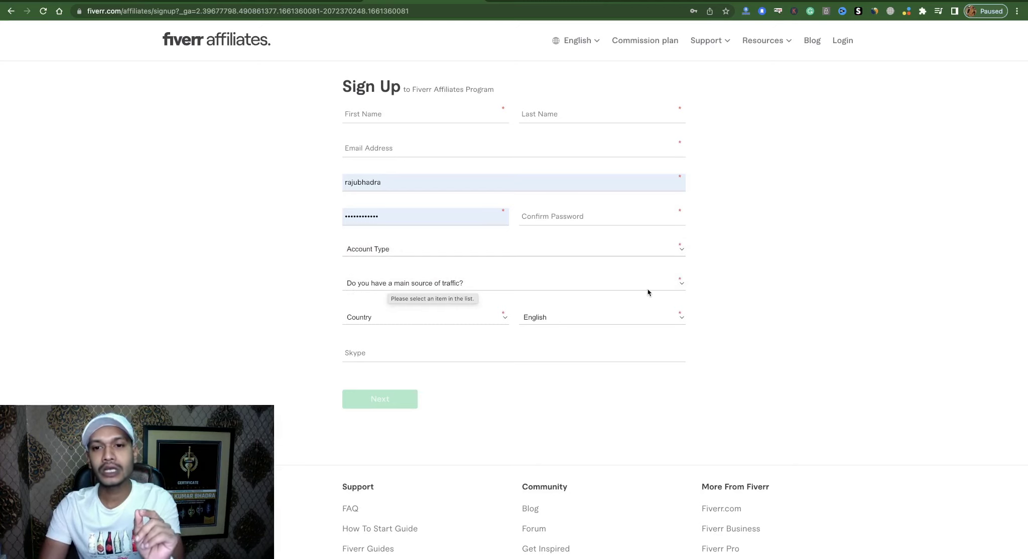
click(681, 284)
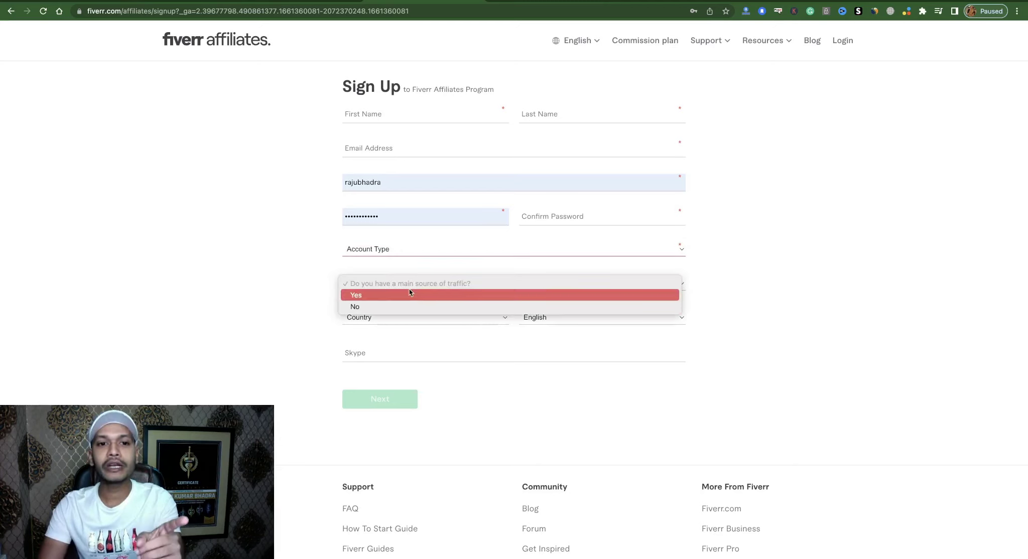
click(378, 295)
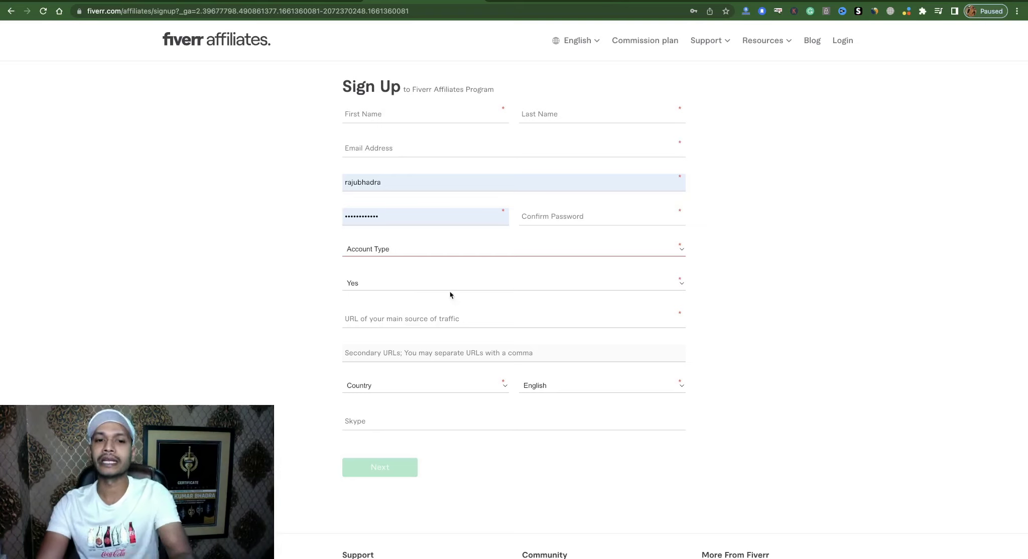
click(663, 312)
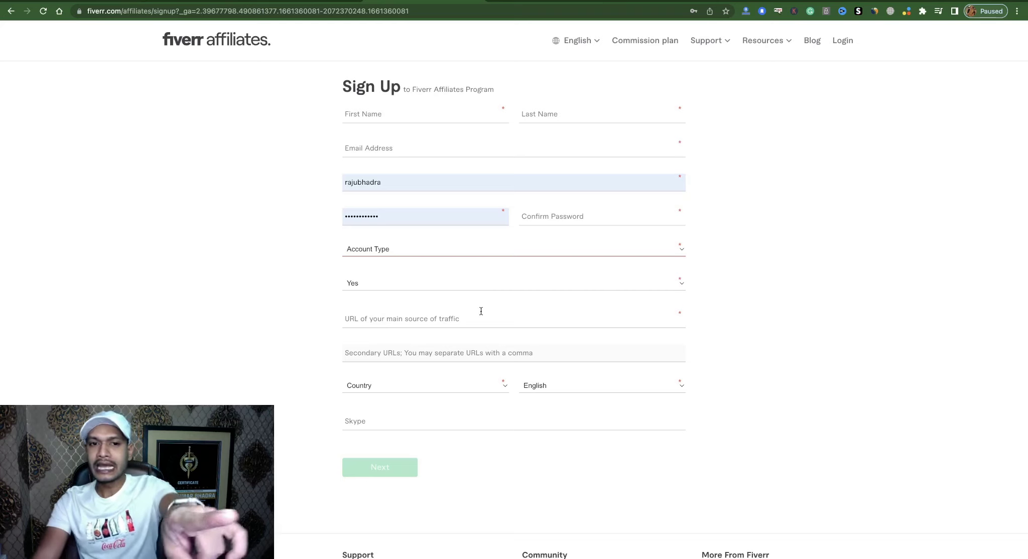
Step: Set the country to Bangladesh in the sign-up form and return to the account fields
scroll(630, 362, down, 1)
scroll(631, 362, down, 3)
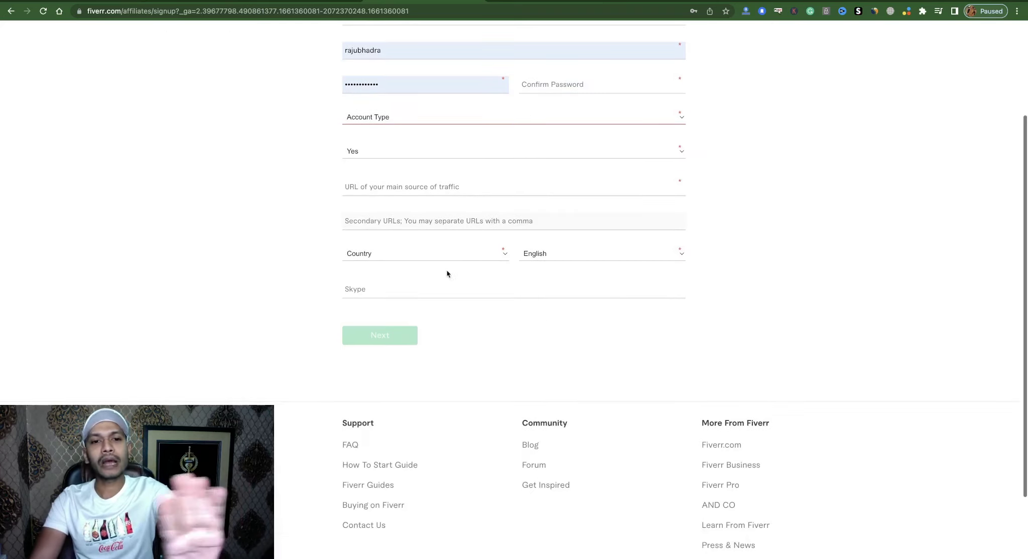
click(505, 256)
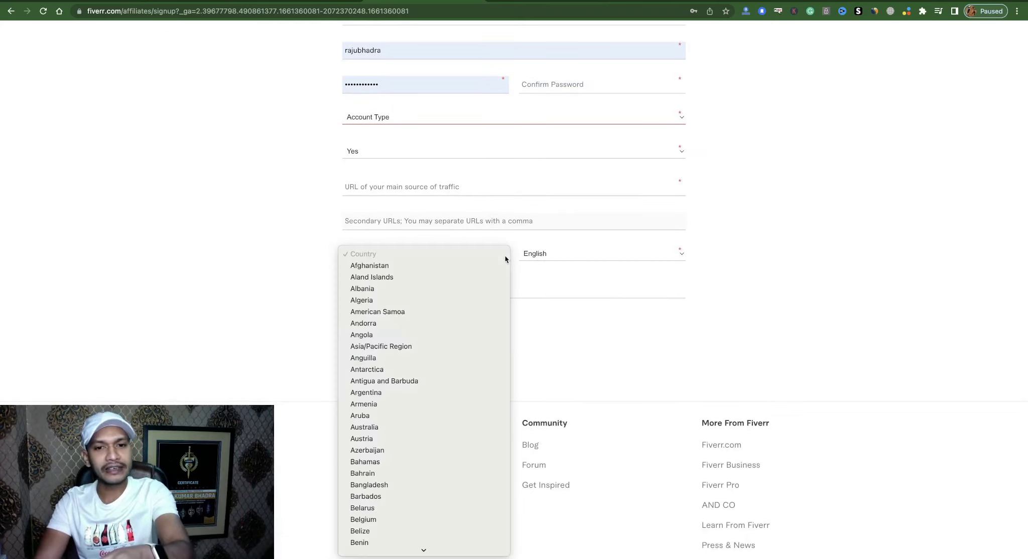
scroll(437, 359, down, 5)
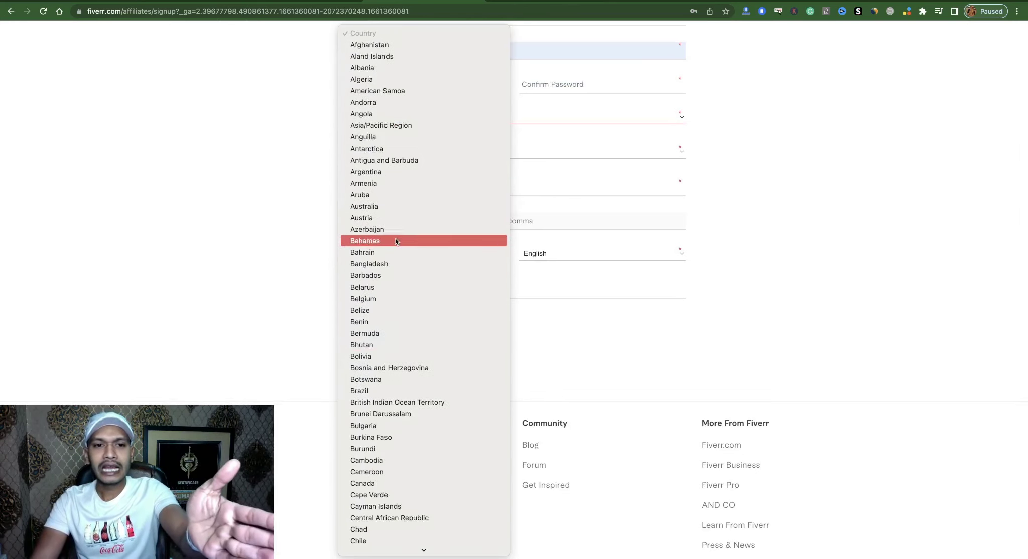
click(387, 263)
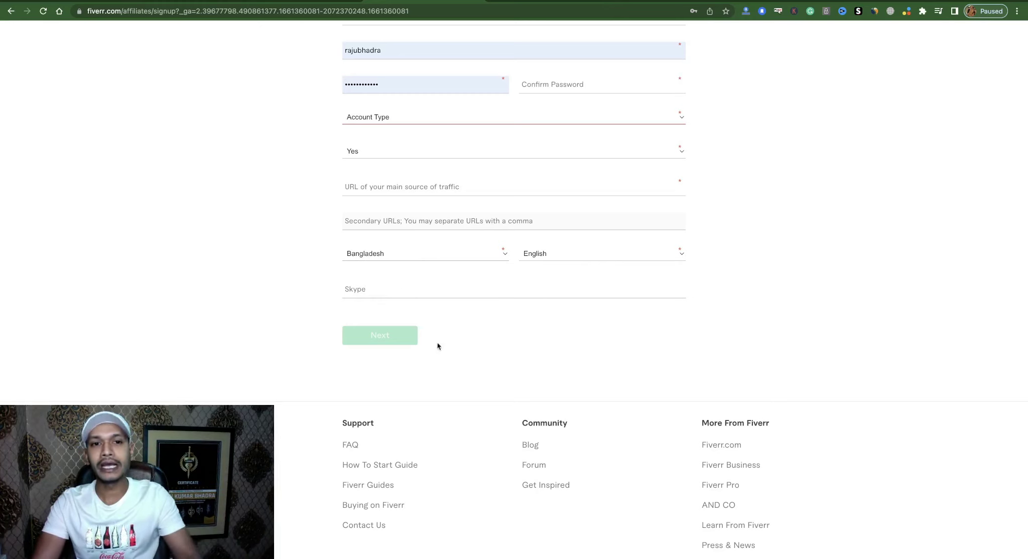
scroll(457, 185, up, 1)
scroll(462, 181, up, 1)
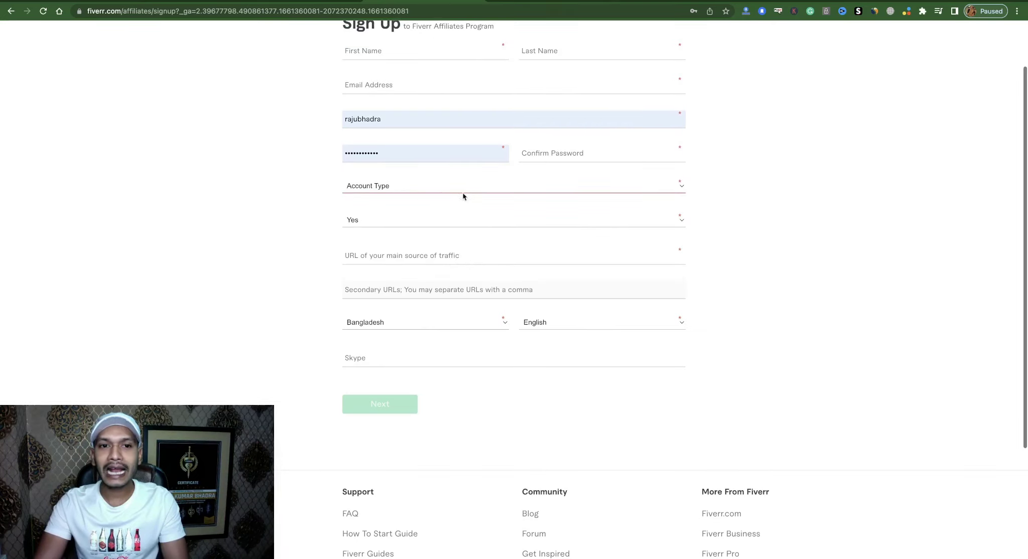
Step: Set the account type to Private and paste the YouTube channel's videos page URL as the main source of traffic
click(607, 190)
click(418, 198)
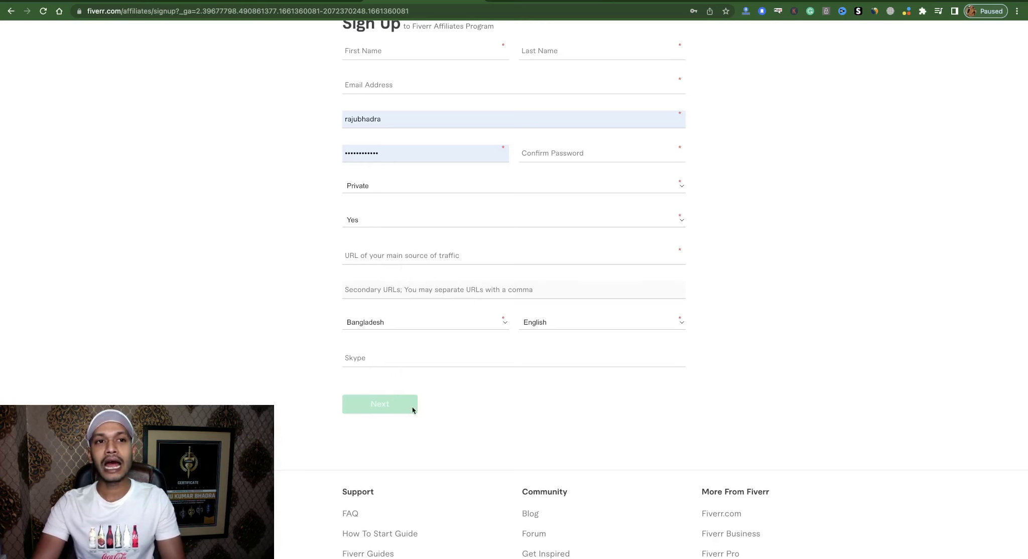
click(177, 9)
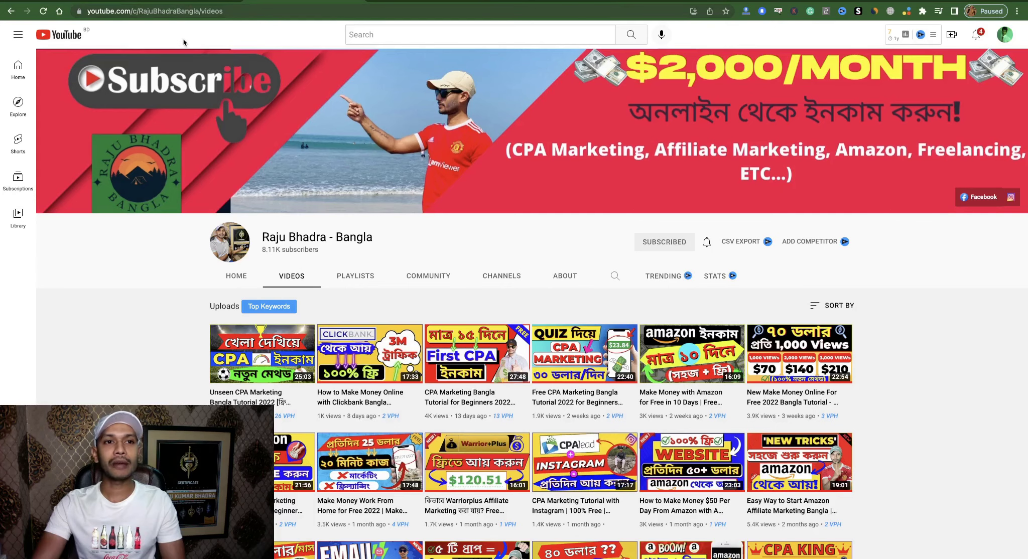
right_click(178, 11)
key(super+c)
click(201, 76)
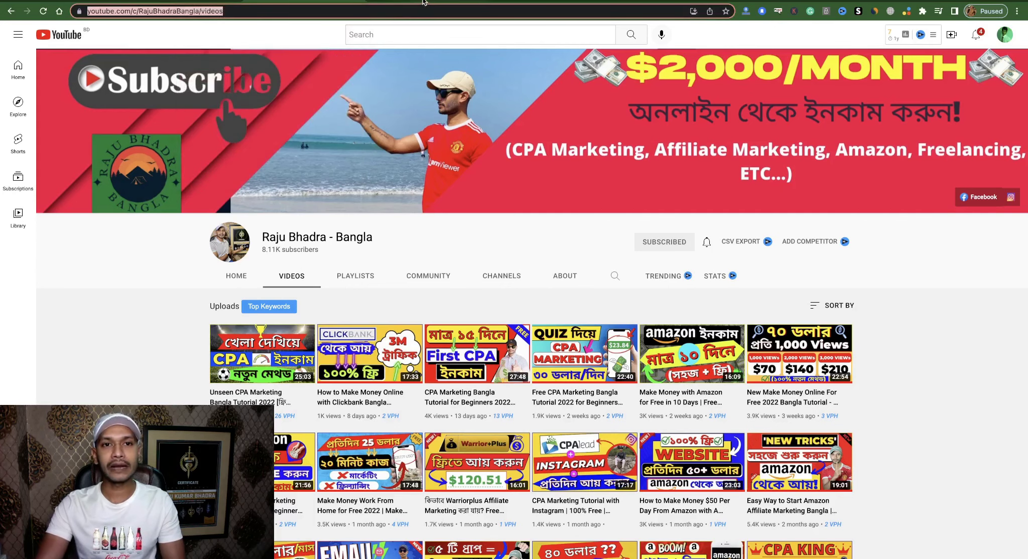
click(423, 2)
right_click(396, 255)
click(421, 330)
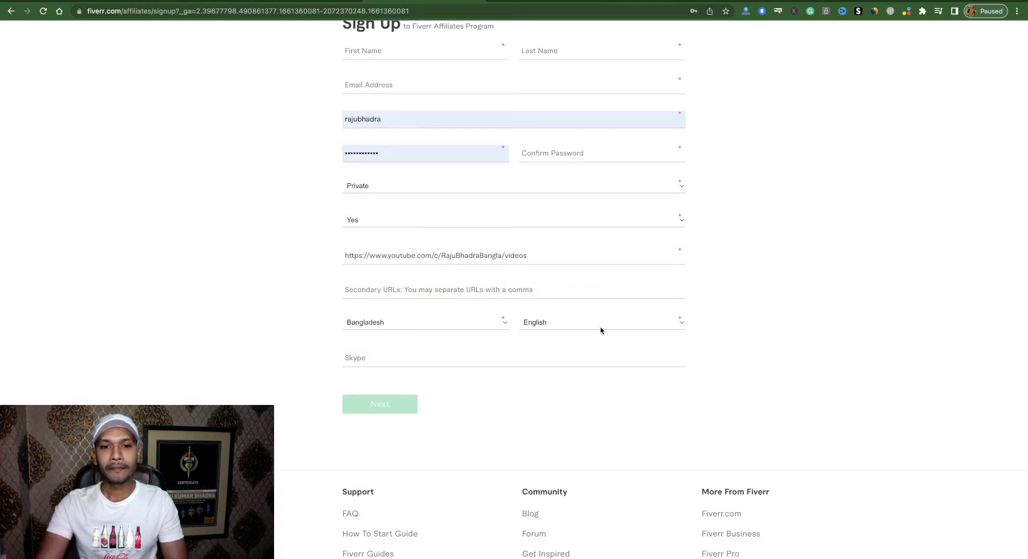
Step: Look over the completed sign-up fields, and read the "Welcome aboard!" email from Fiverr Affiliates in Gmail, highlighting its "Success starts here" heading
scroll(601, 330, up, 3)
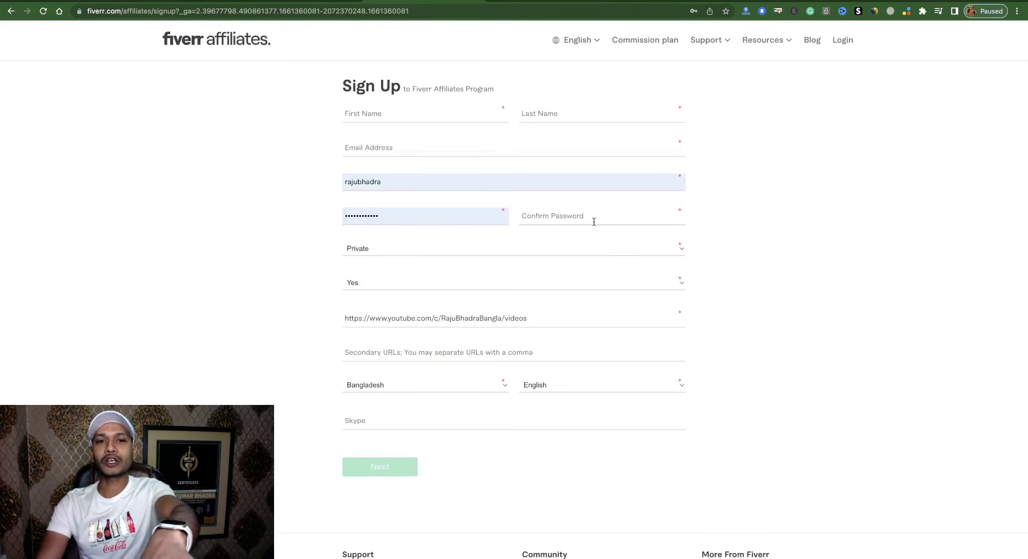
scroll(424, 465, down, 1)
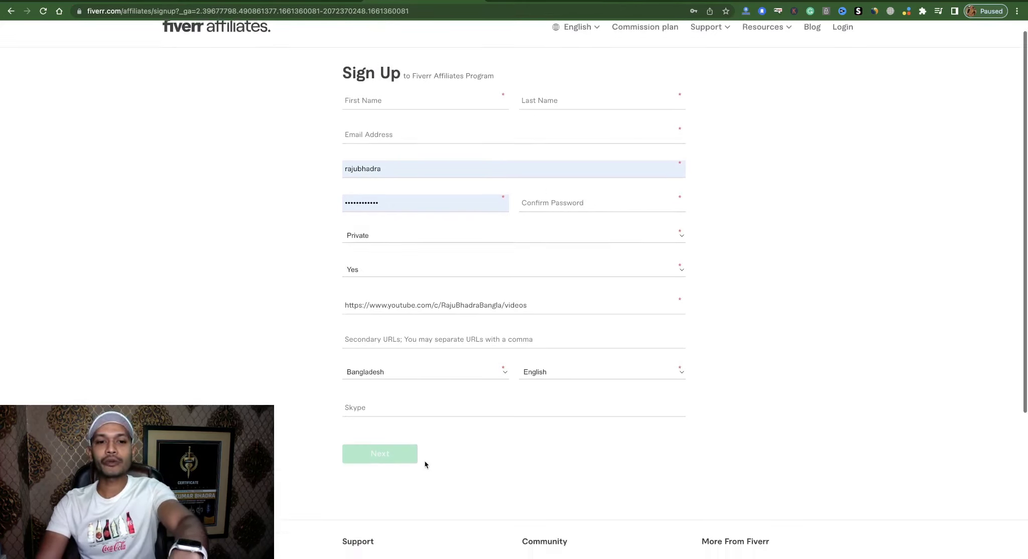
scroll(425, 465, down, 5)
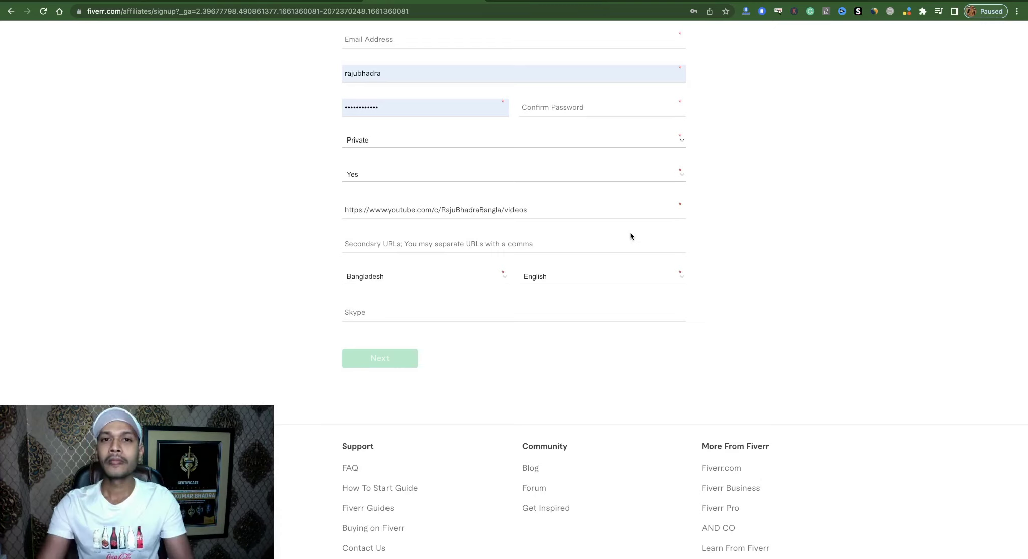
click(541, 7)
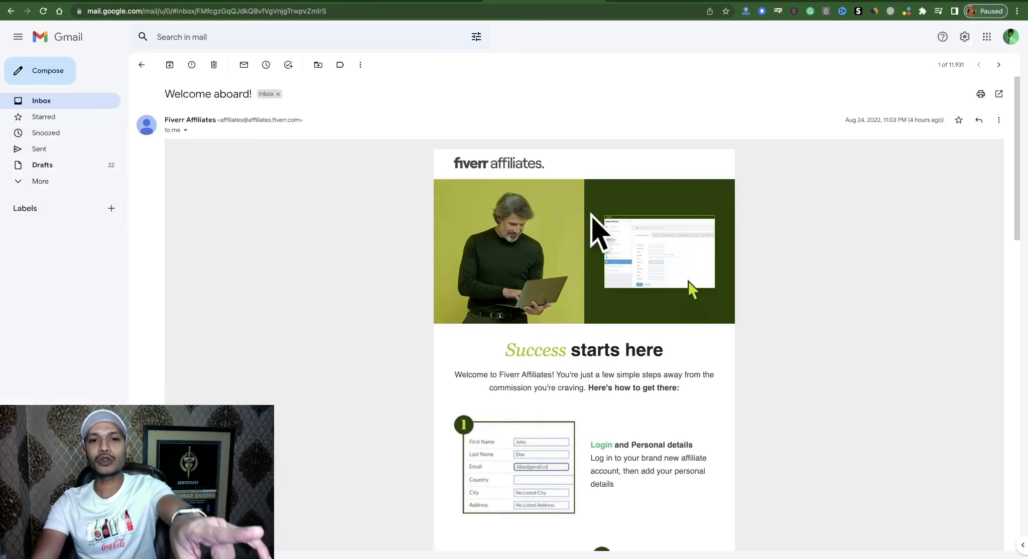
scroll(654, 333, down, 3)
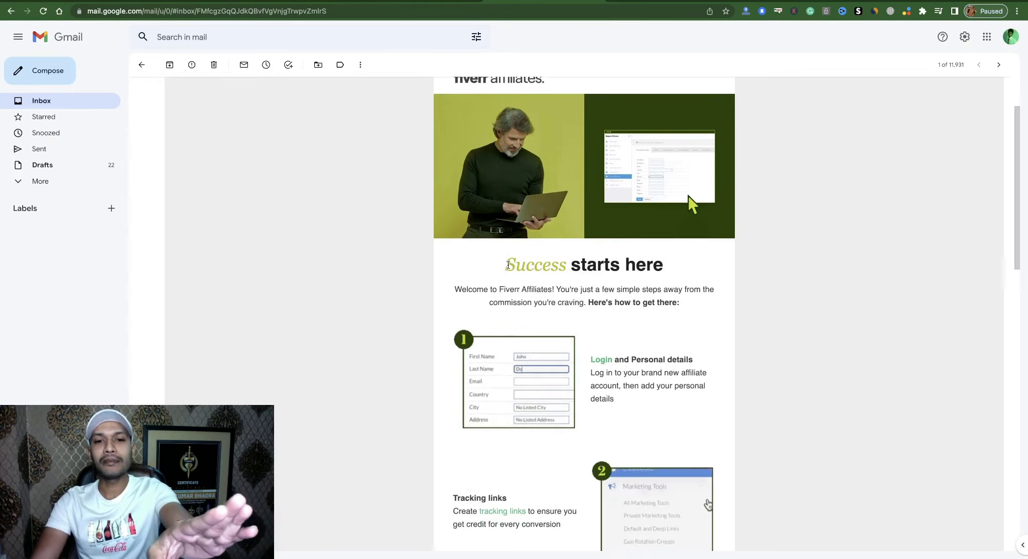
drag(508, 264, 664, 268)
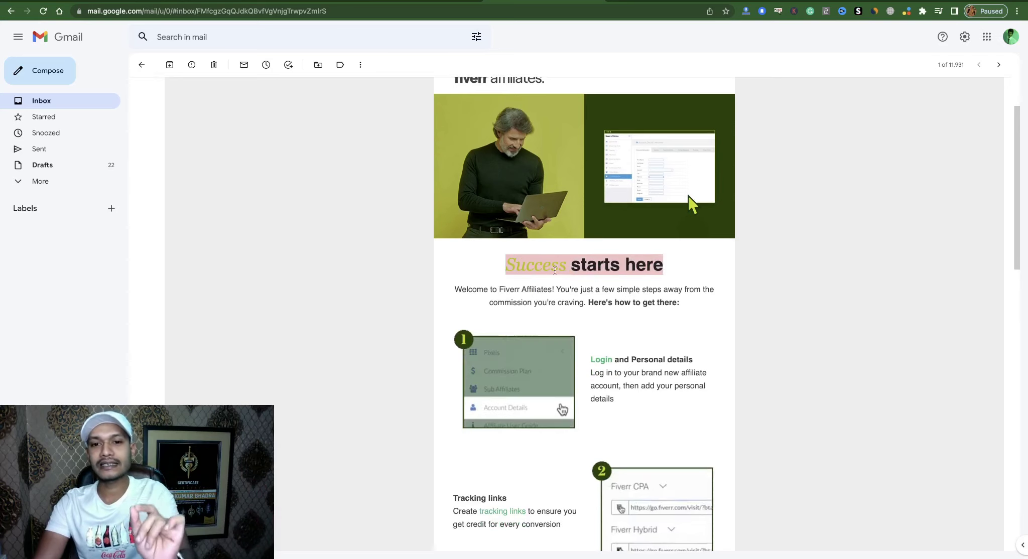
Step: Return to the affiliate sign-up page and log in to the existing affiliate account with the saved credentials
click(438, 6)
scroll(686, 394, up, 5)
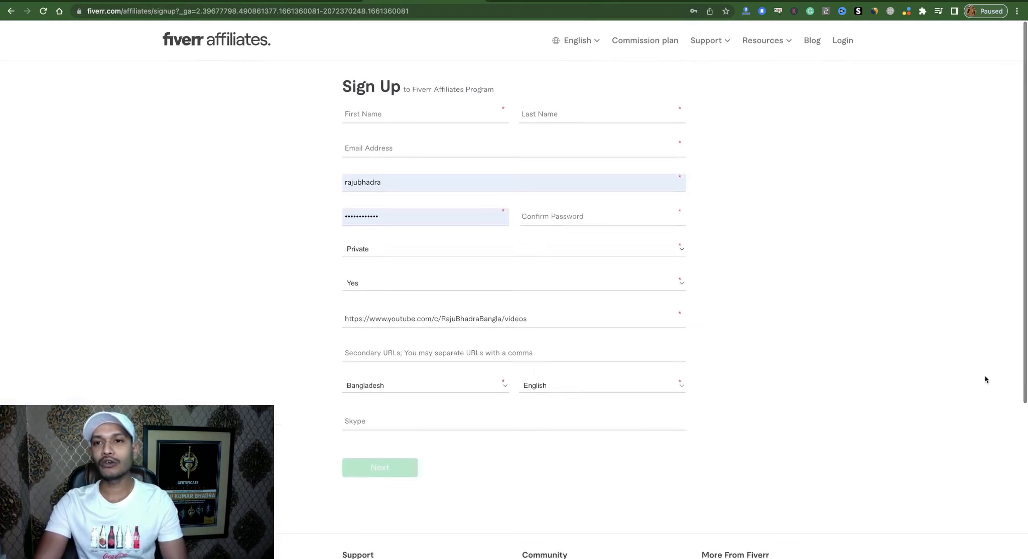
click(843, 42)
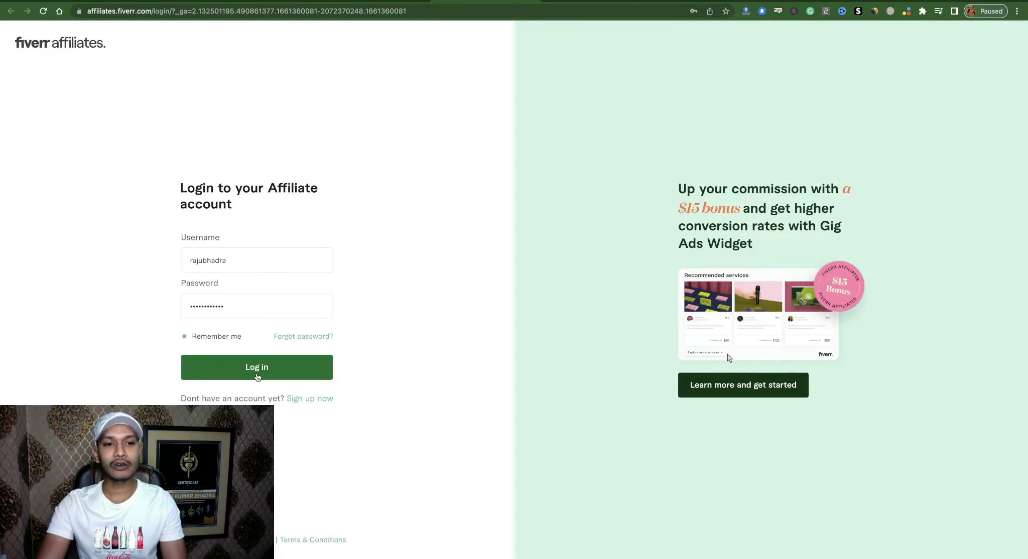
click(256, 376)
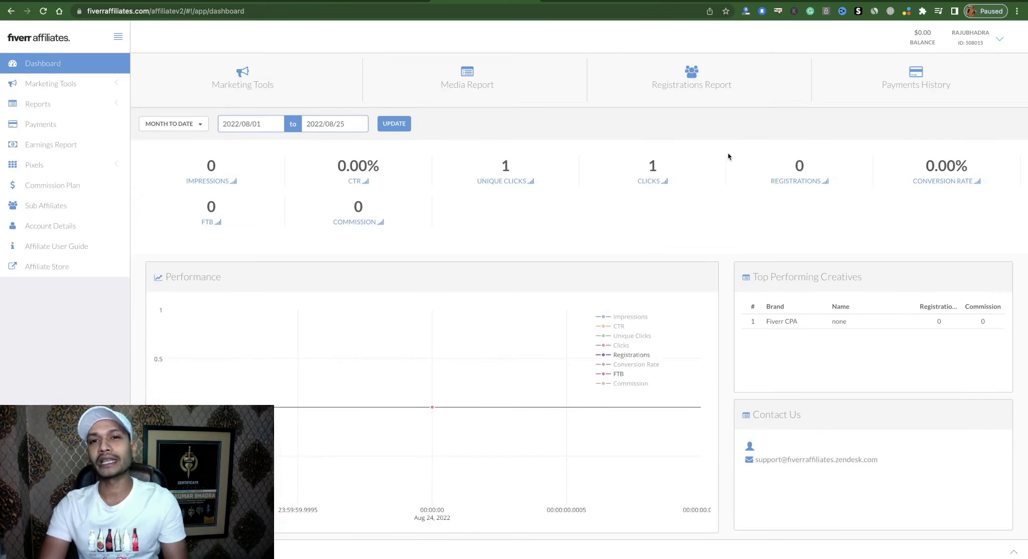
Step: Switch to the Fiverr marketplace and search its services for "grow youtube channel"
click(690, 3)
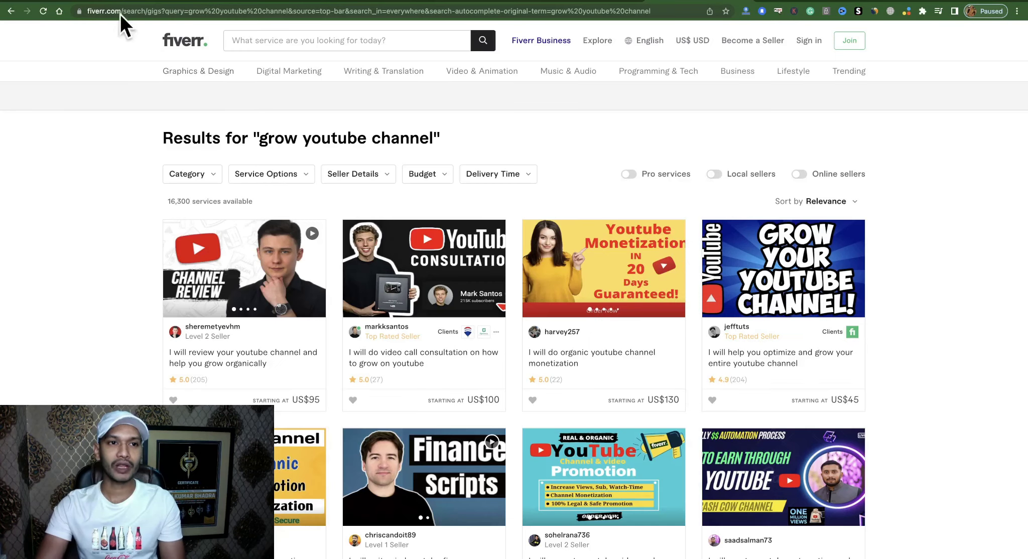
click(286, 45)
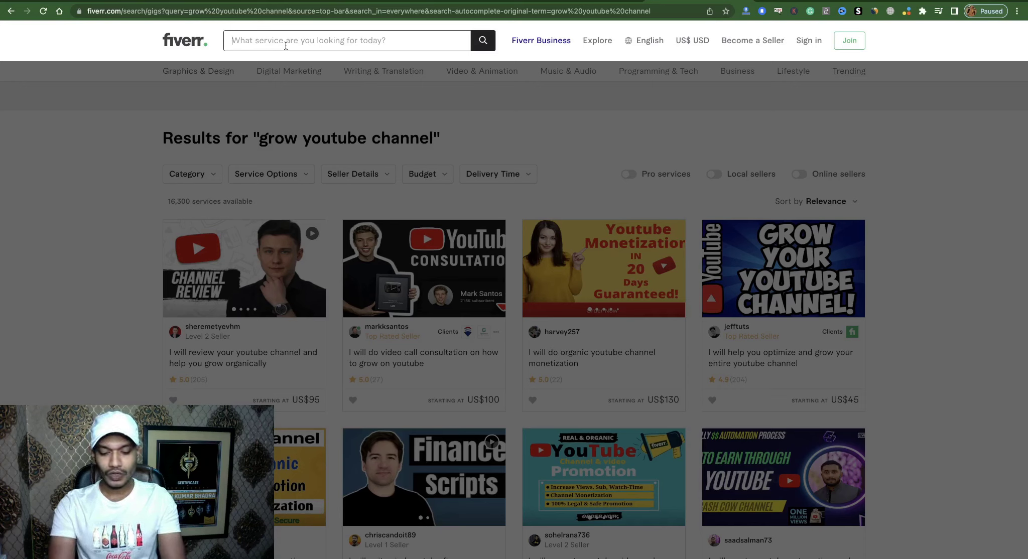
text(grow your)
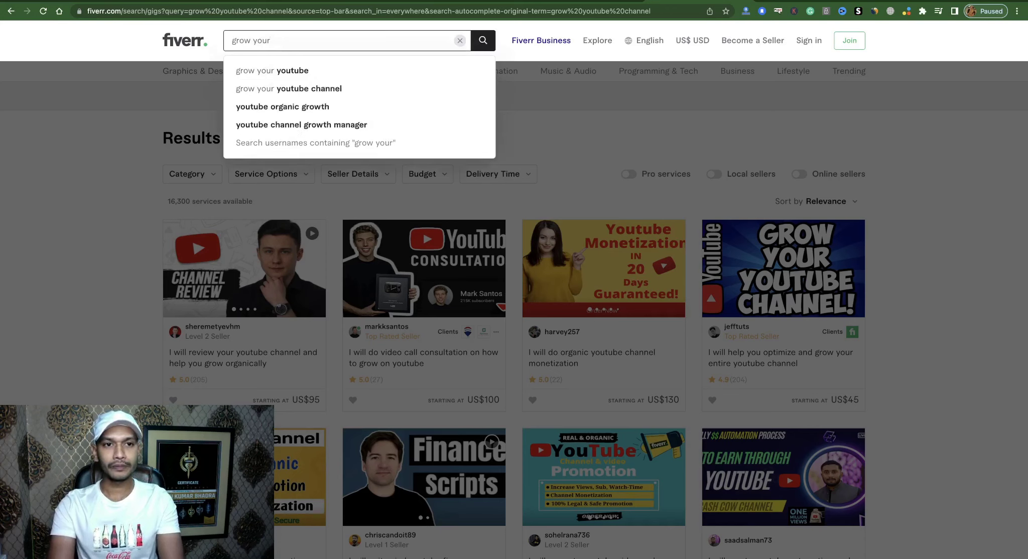
key(BackSpace)
text(tube channe)
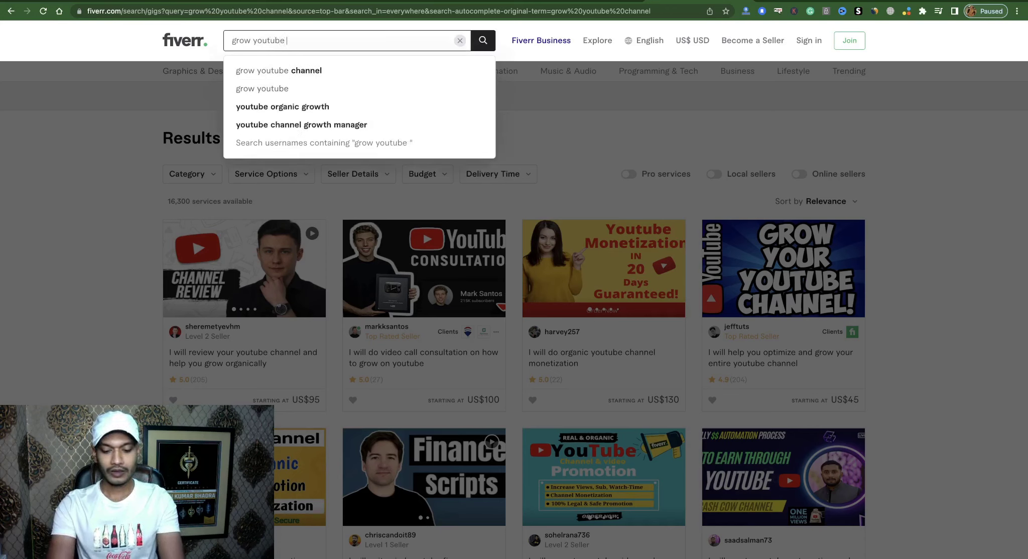
text(l)
key(Return)
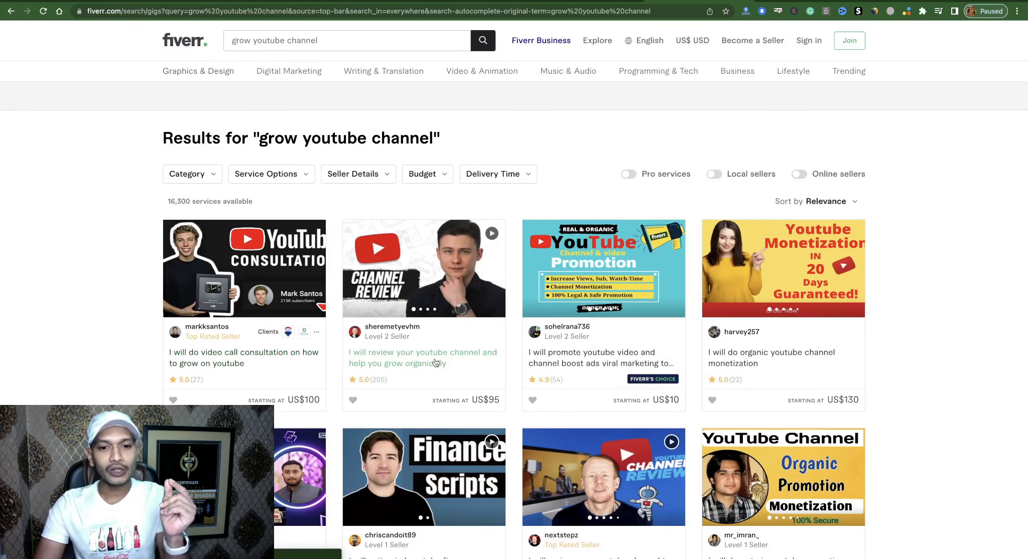
Step: Browse the search results and open the gig "I will help you optimize and grow your entire youtube channel" separately from the results
scroll(762, 383, down, 5)
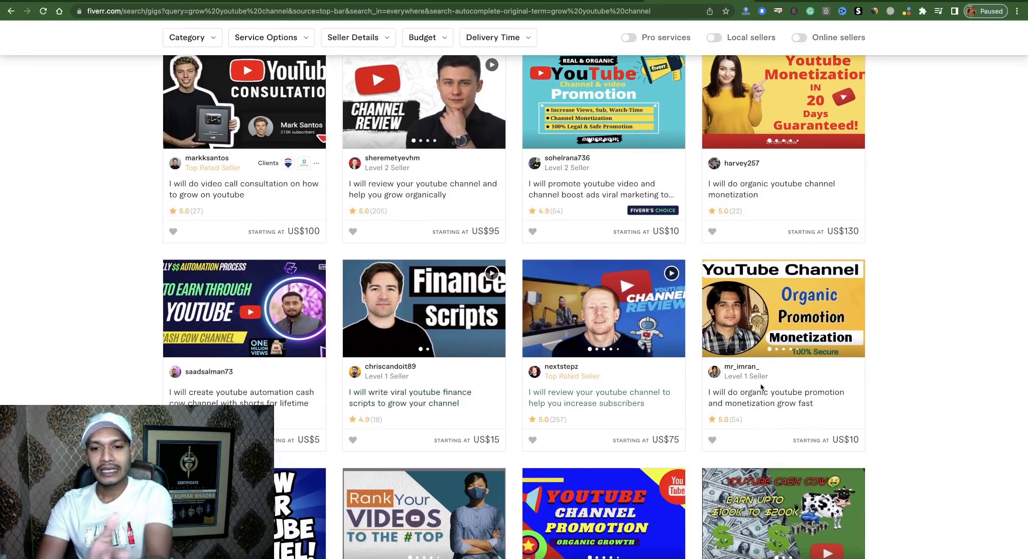
scroll(319, 424, down, 3)
scroll(319, 425, down, 2)
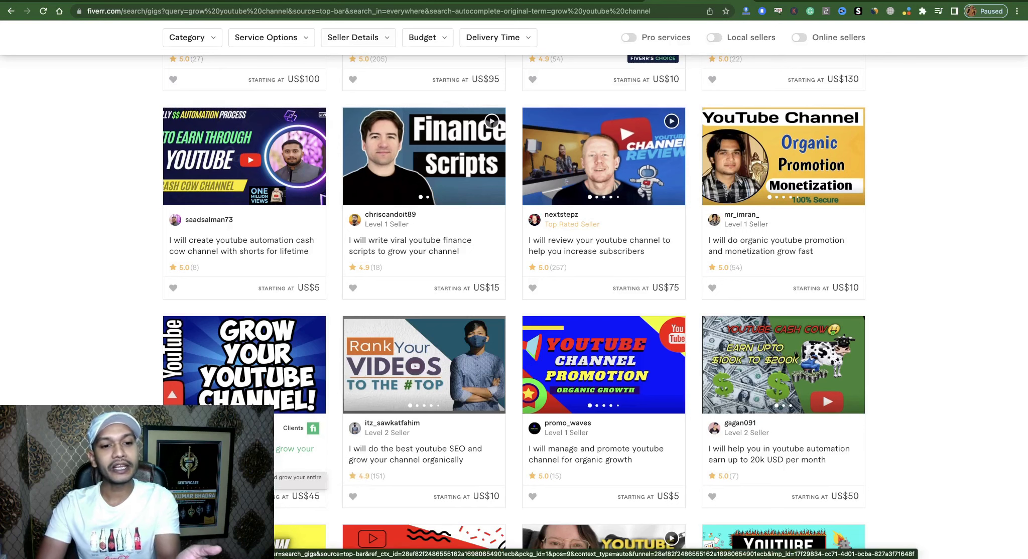
scroll(301, 472, down, 2)
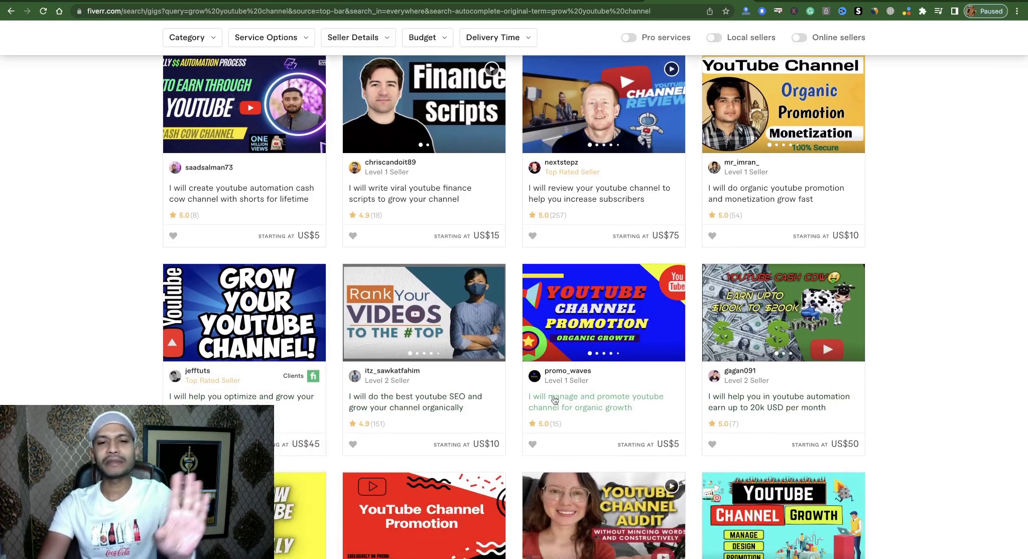
right_click(227, 401)
click(245, 377)
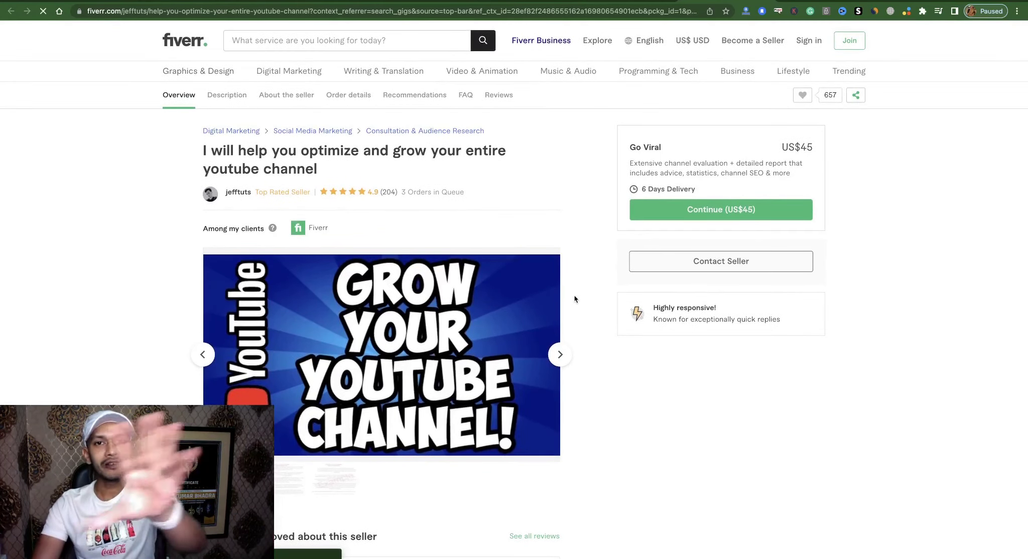
Step: Copy the full page address of the opened YouTube channel growth gig
click(322, 11)
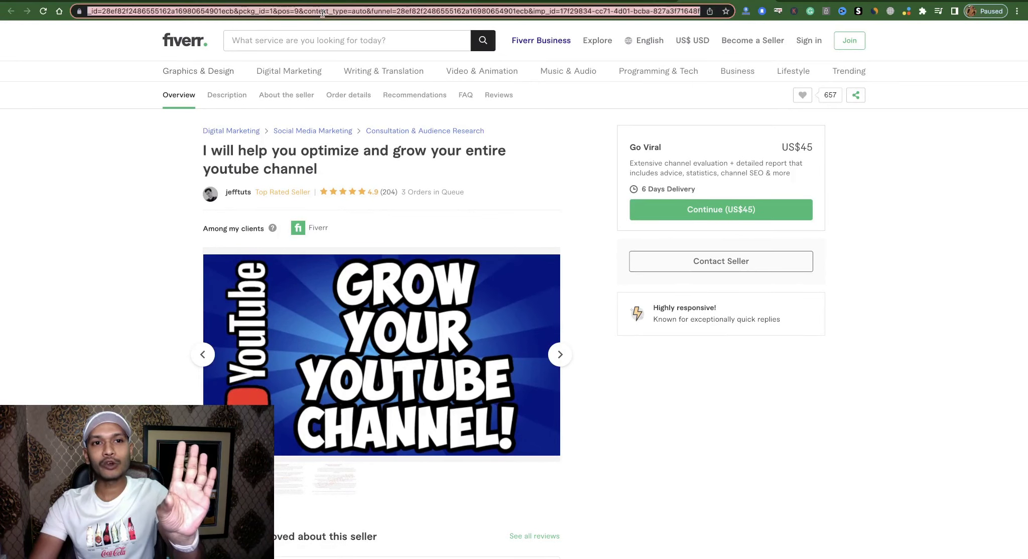
double_click(322, 11)
triple_click(323, 11)
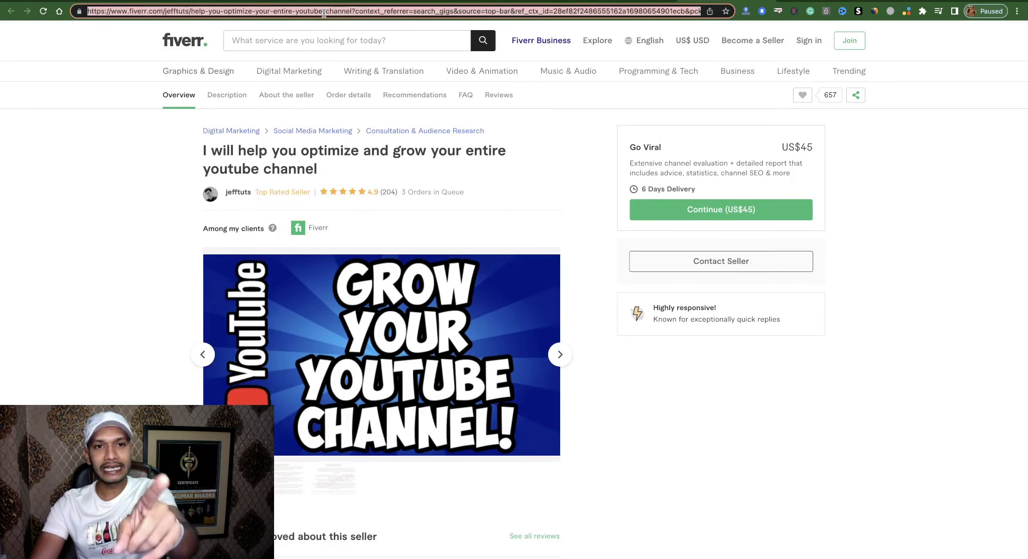
right_click(322, 11)
click(338, 75)
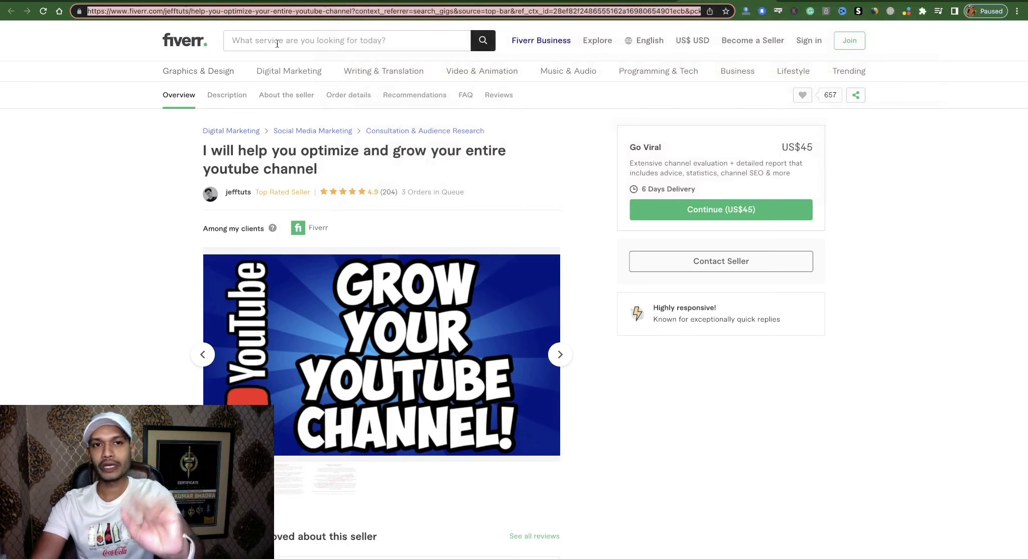
Step: Open Default and Deep Links in the affiliate dashboard and paste the copied gig address as the landing page URL
click(442, 2)
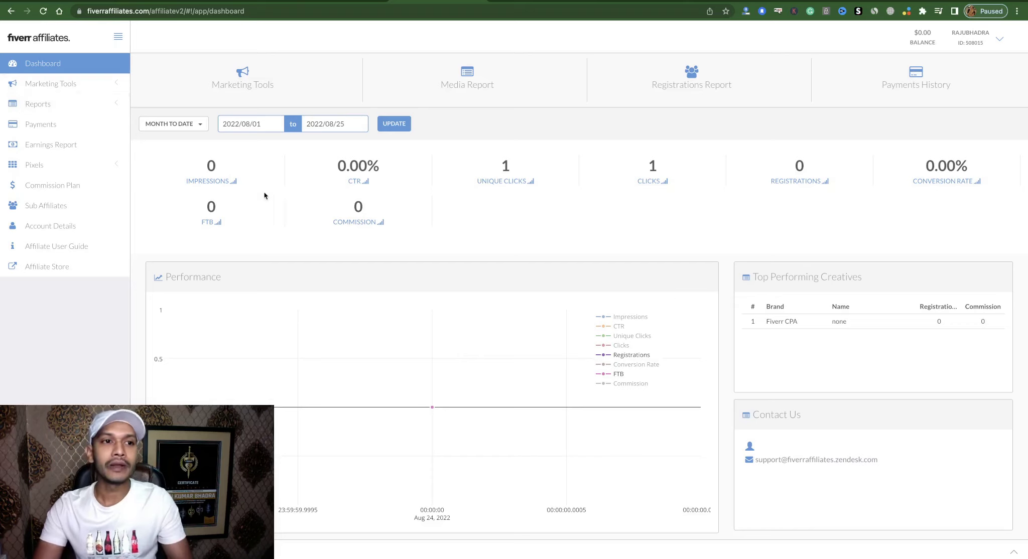
click(116, 85)
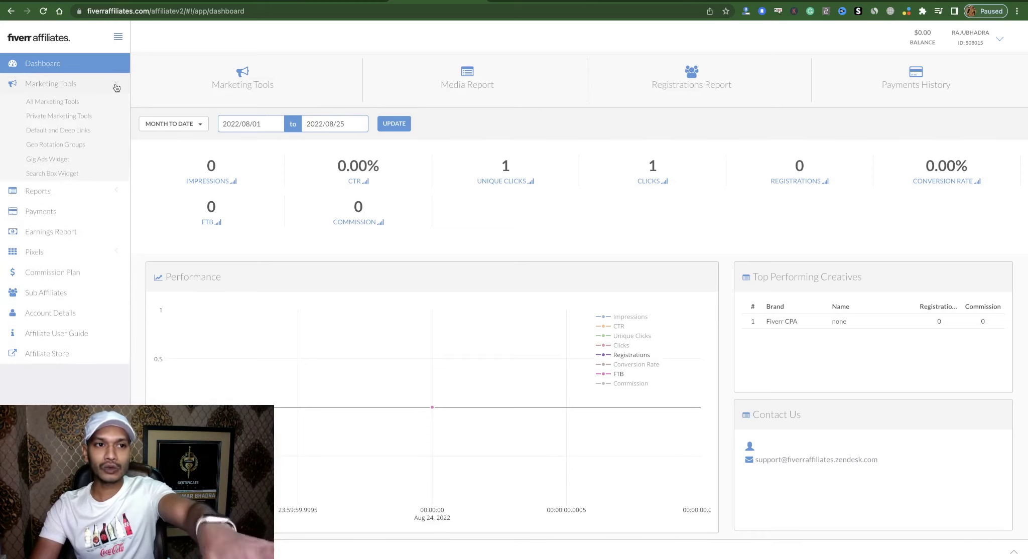
click(58, 132)
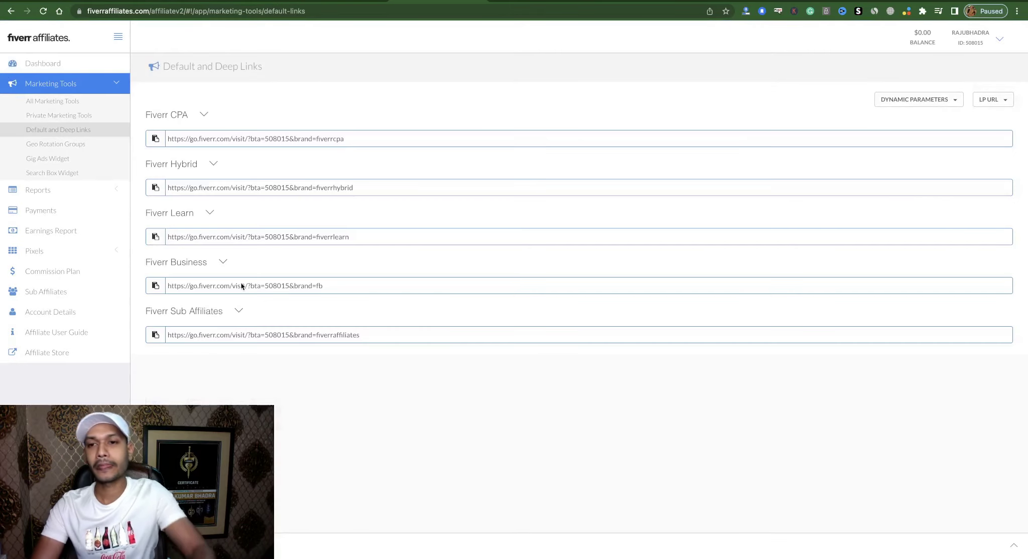
click(1001, 103)
right_click(891, 120)
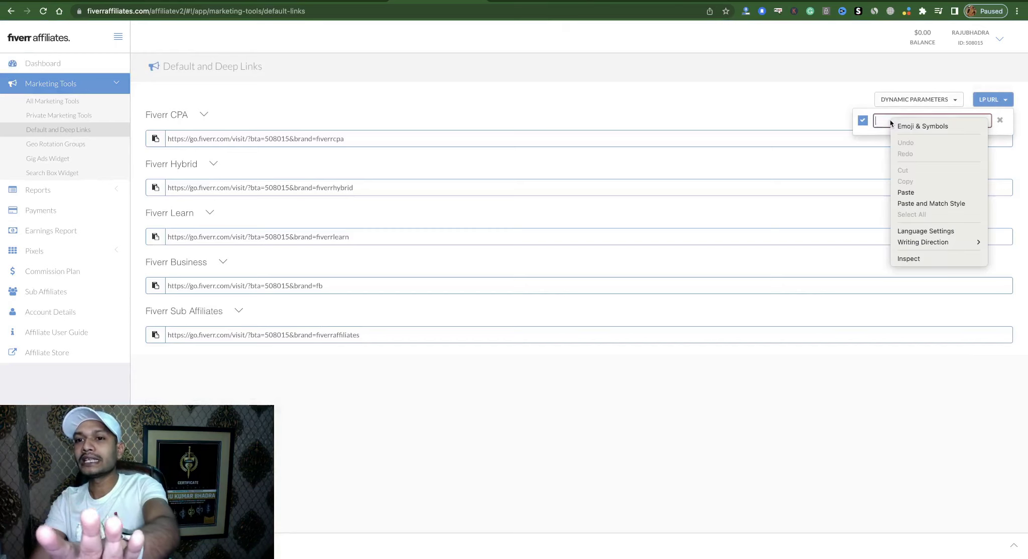
click(906, 193)
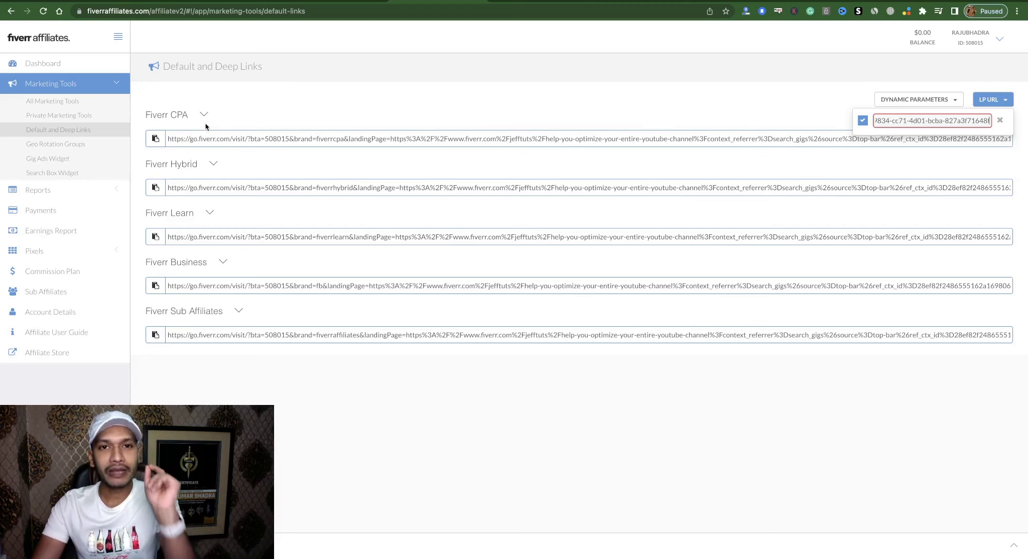
Step: Copy the default Fiverr CPA affiliate link, without a landing page, and open a blank browser tab
triple_click(305, 141)
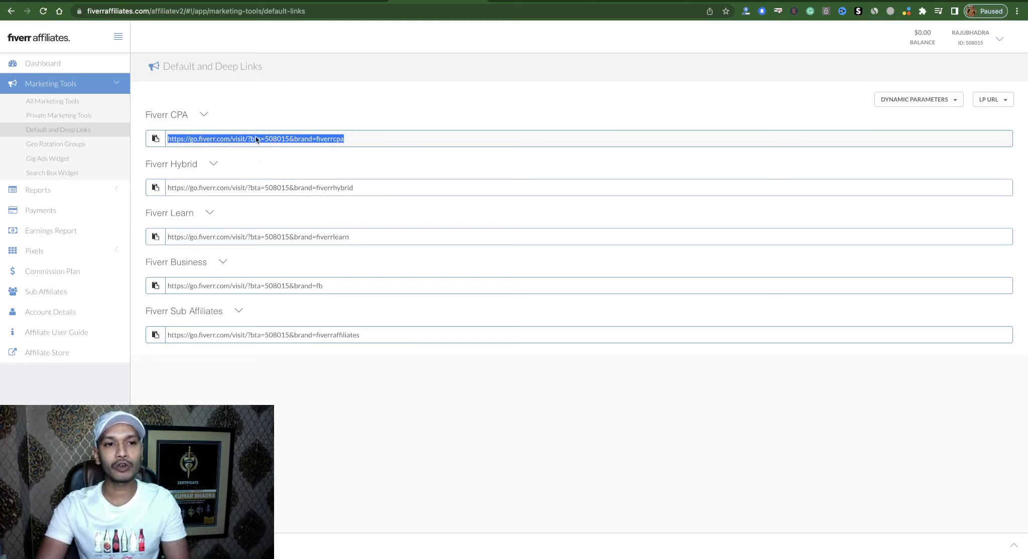
triple_click(277, 144)
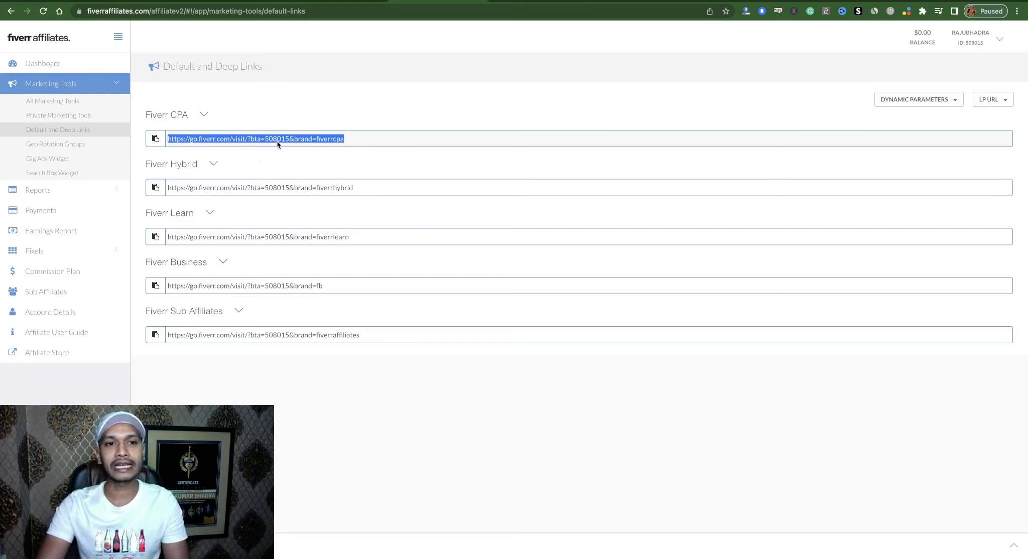
right_click(284, 141)
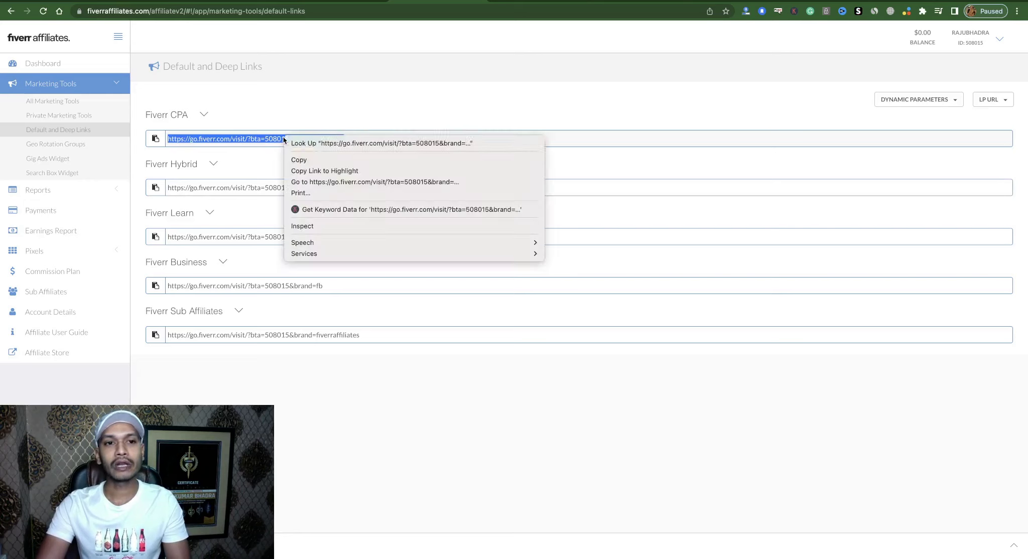
click(297, 161)
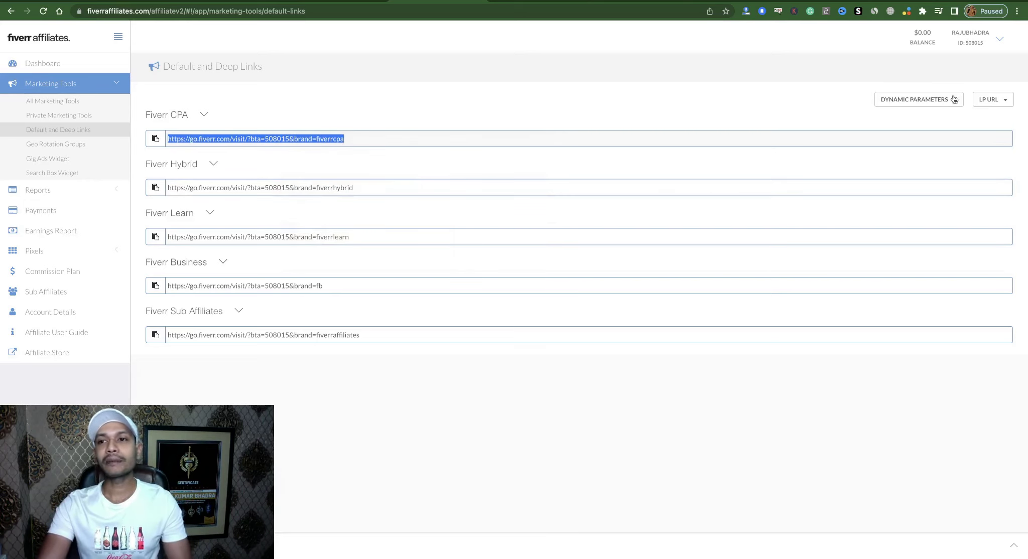
key(super+t)
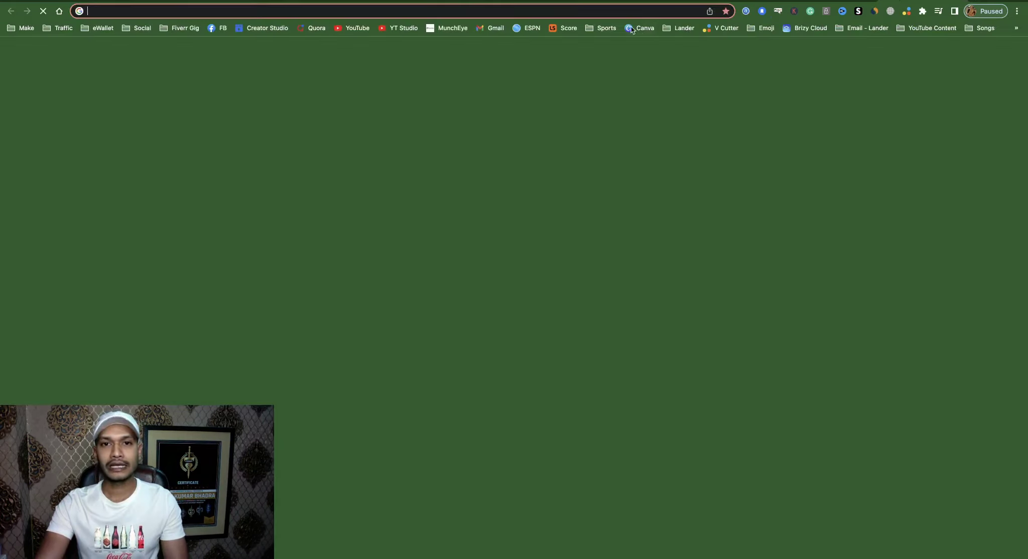
Step: Search Google for "tiny url" and open the TinyURL link shortener site from the results
click(609, 11)
text(tiny)
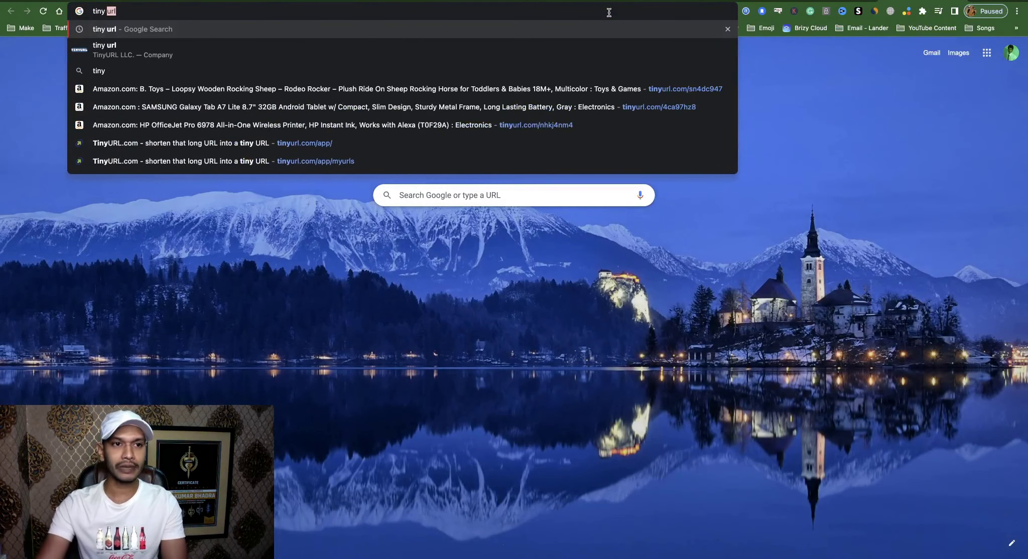
key(Return)
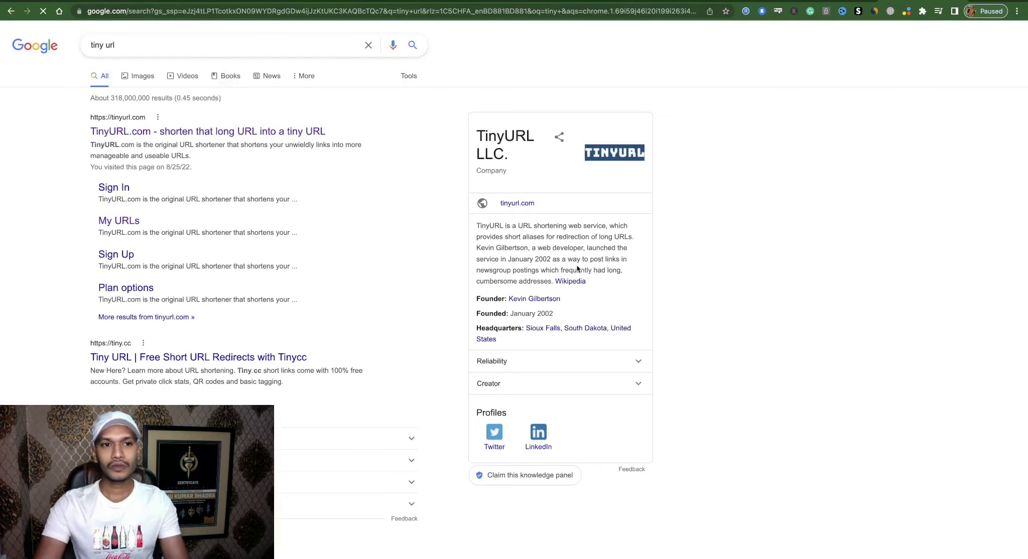
click(158, 134)
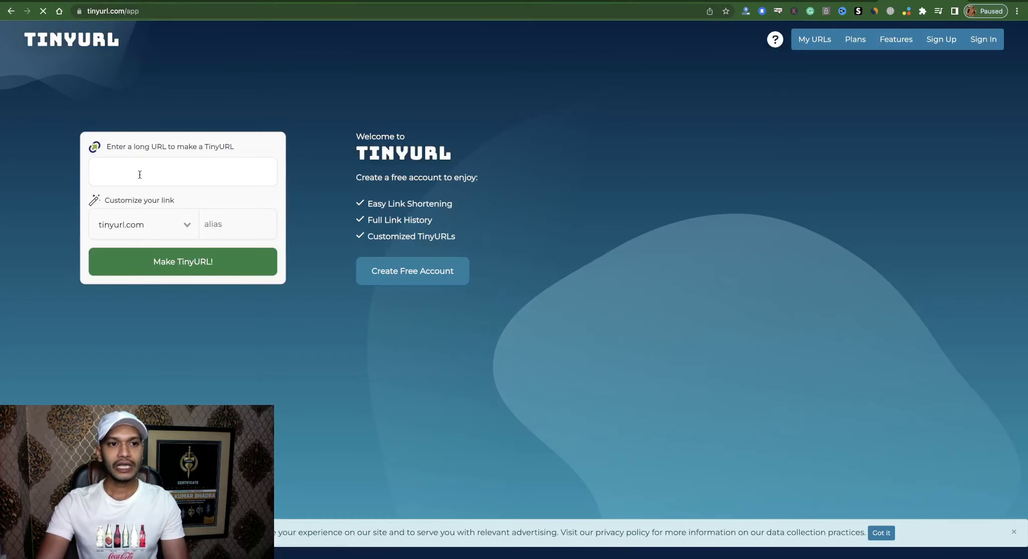
Step: Paste the copied affiliate link as the long URL on TinyURL and generate the short link
right_click(123, 166)
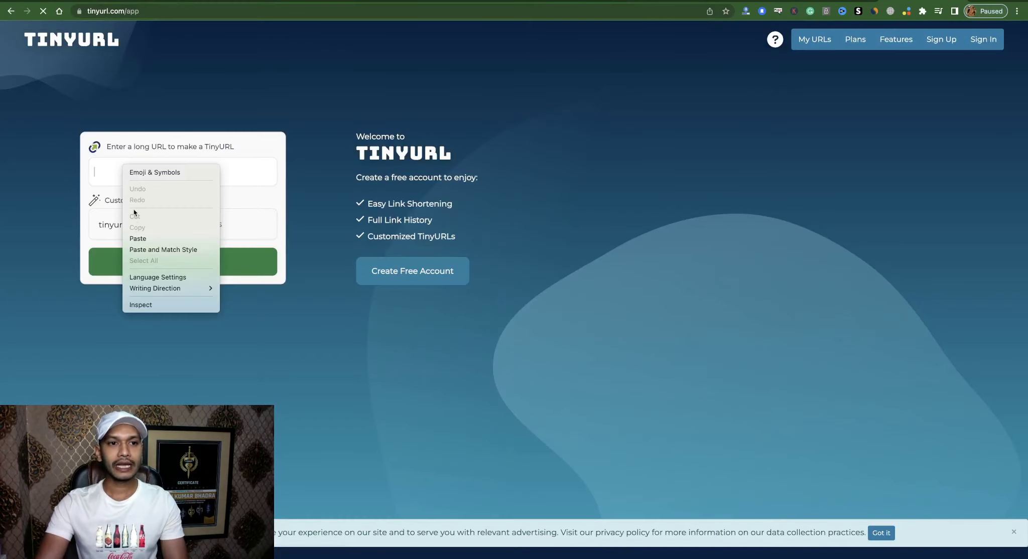
click(136, 239)
click(183, 250)
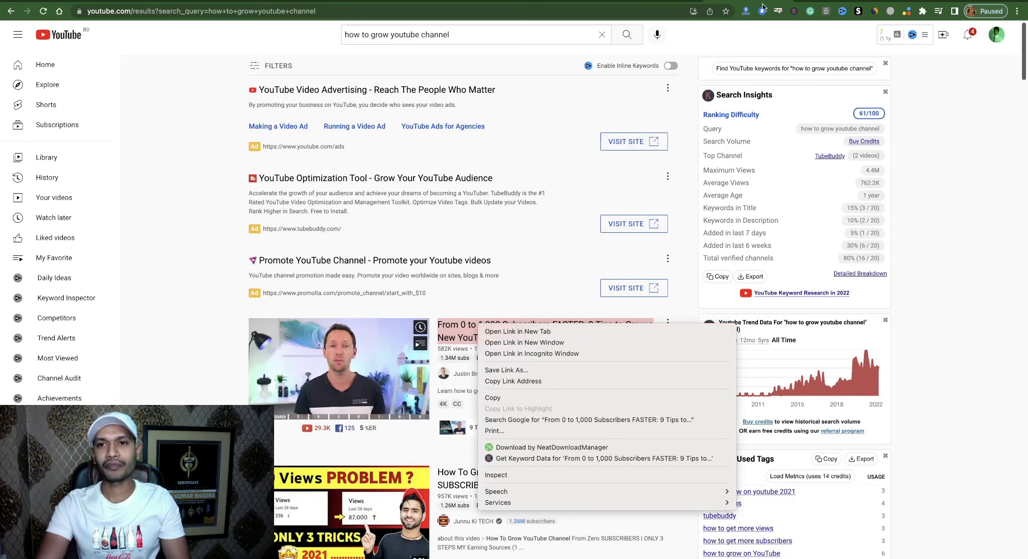
Step: Open the YouTube video "From 0 to 1,000 Subscribers FASTER" in a separate tab, pause it, and highlight the comment count below it
click(517, 331)
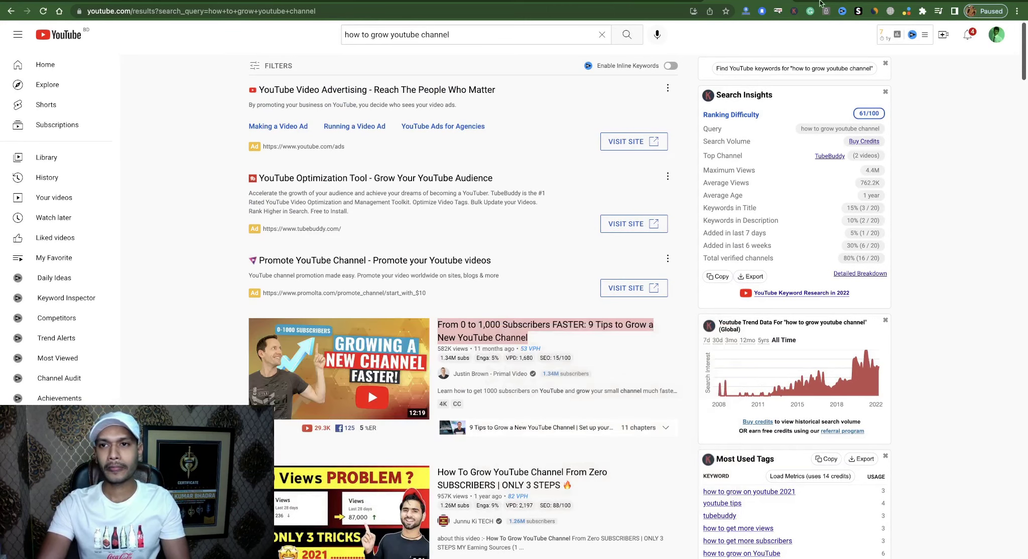
click(381, 397)
scroll(397, 402, down, 2)
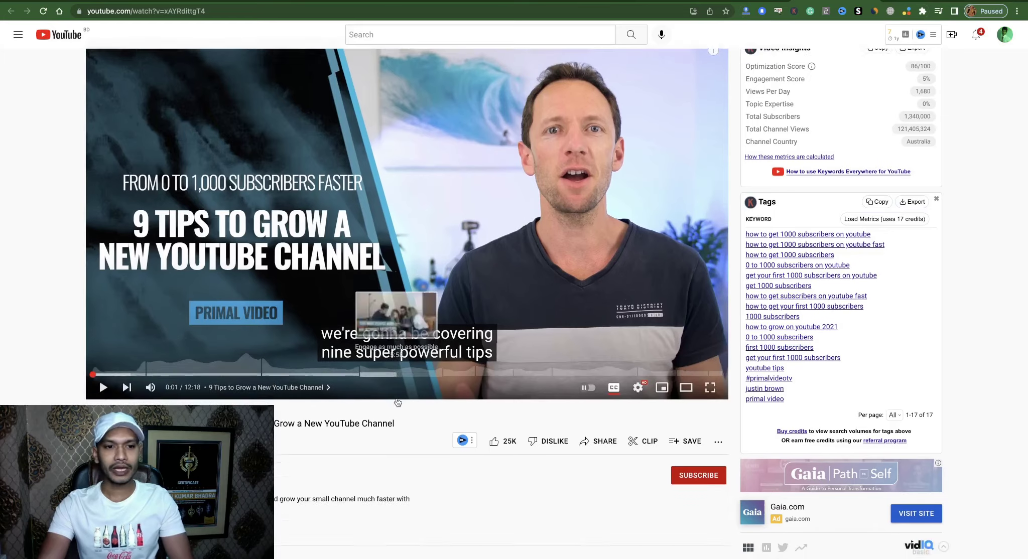
scroll(397, 402, down, 3)
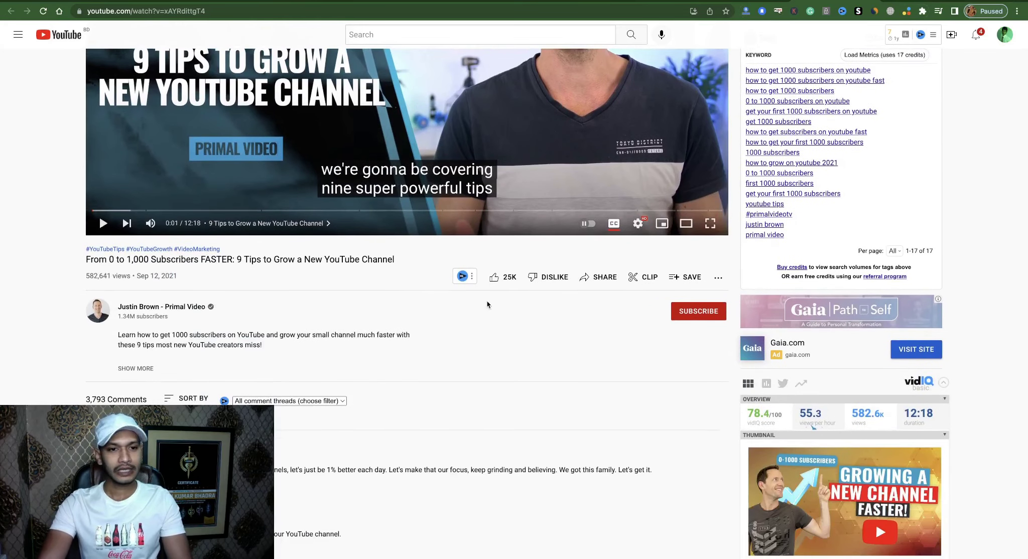
scroll(514, 348, down, 3)
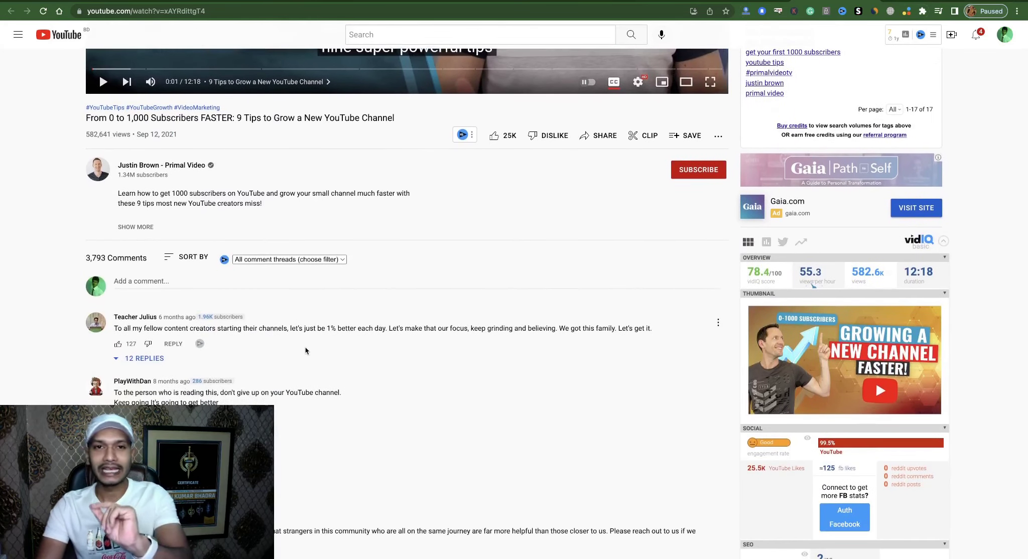
drag(86, 261, 147, 258)
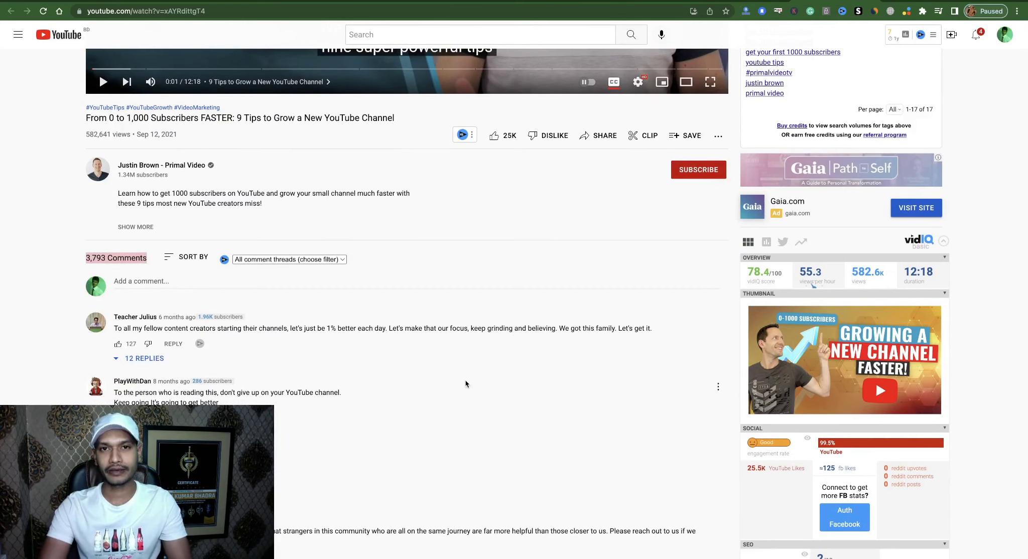
Step: Read through the comments below the video to find small channel owners who could be approached
scroll(466, 382, down, 3)
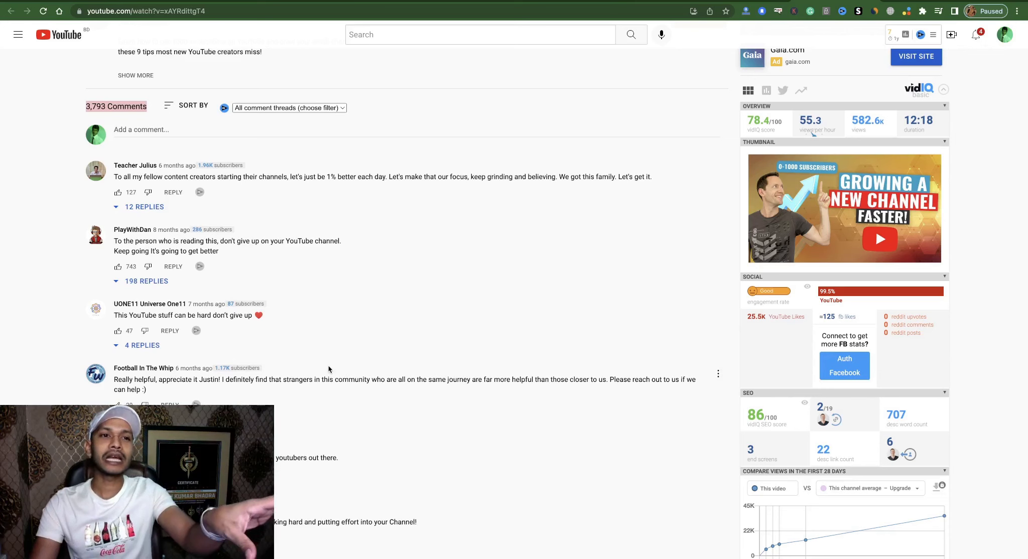
scroll(328, 369, up, 10)
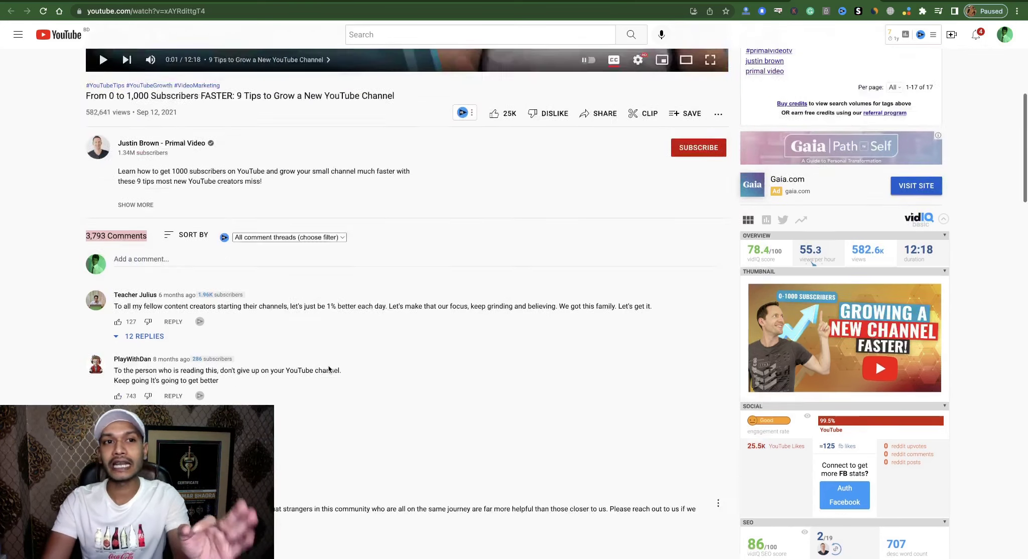
scroll(293, 245, down, 4)
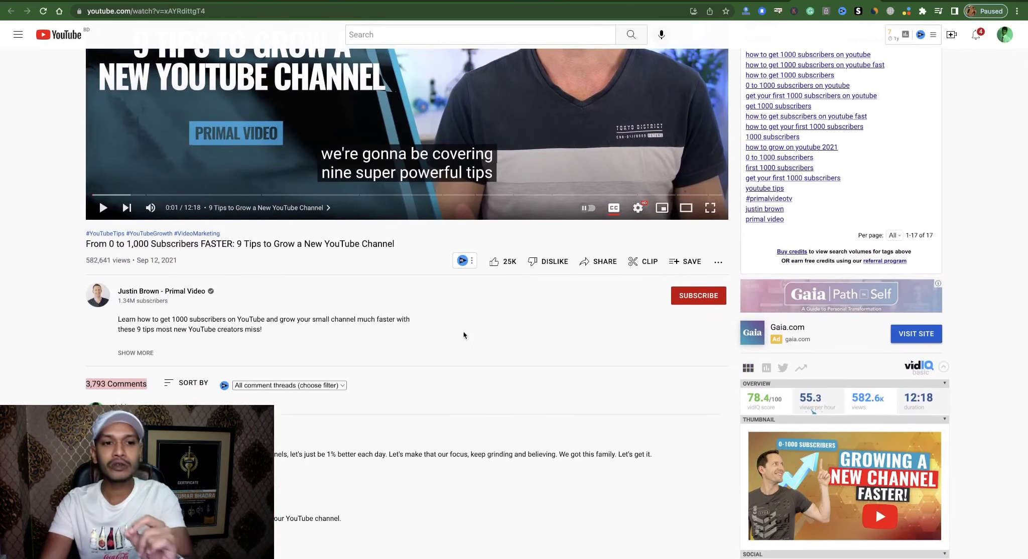
scroll(466, 335, down, 3)
scroll(340, 275, down, 3)
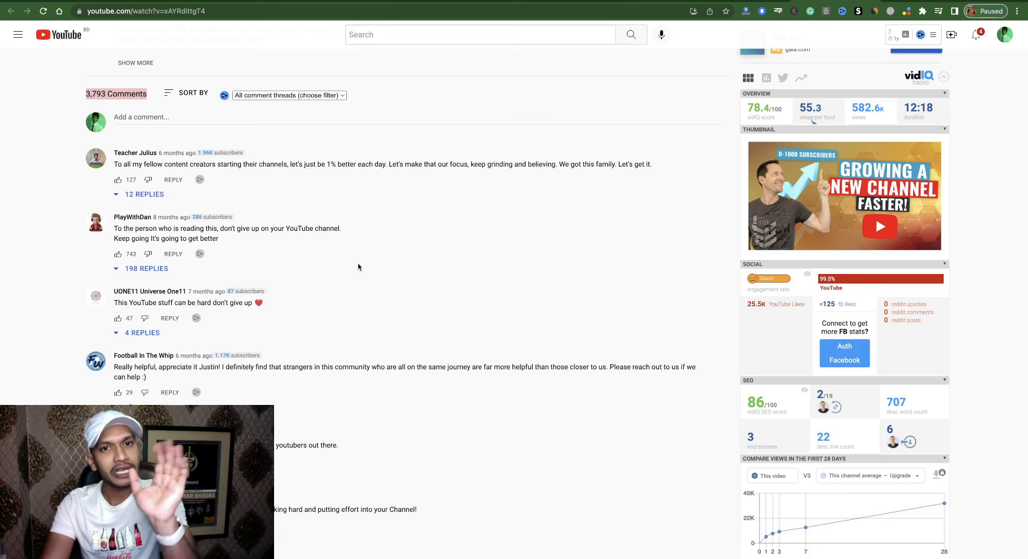
scroll(196, 276, down, 6)
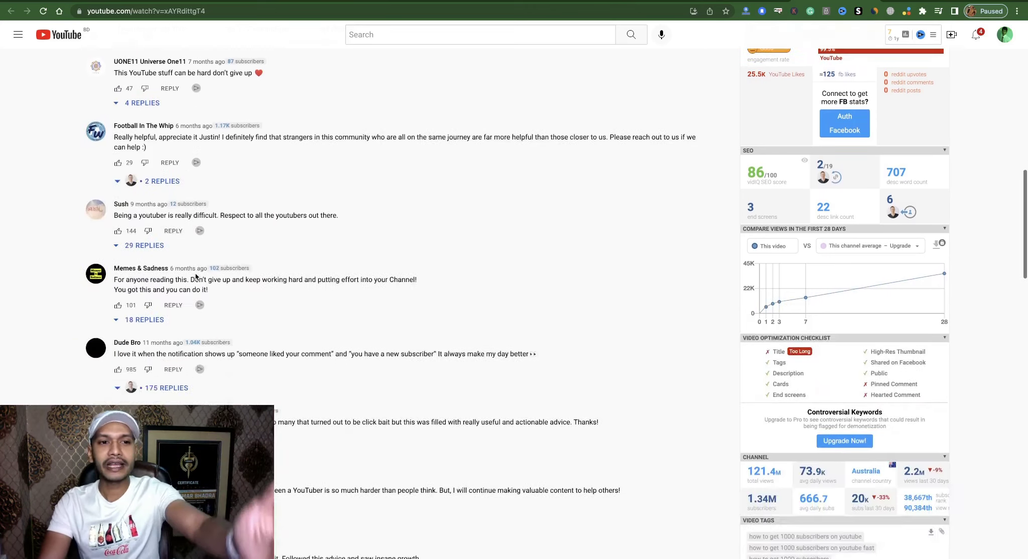
scroll(197, 276, down, 4)
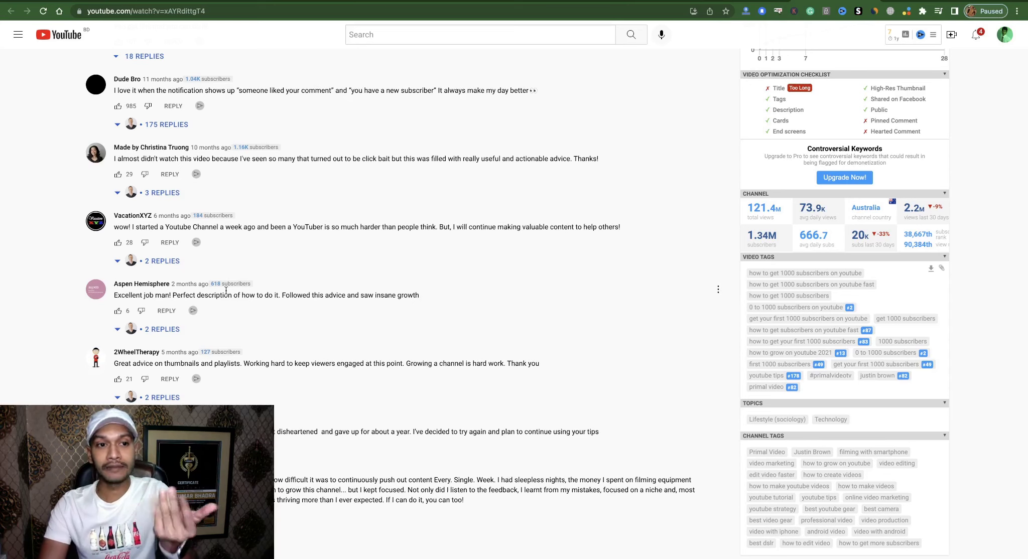
Step: Open the channel of the commenter praising the video's actionable advice and review its uploaded videos and About page
right_click(140, 152)
click(168, 154)
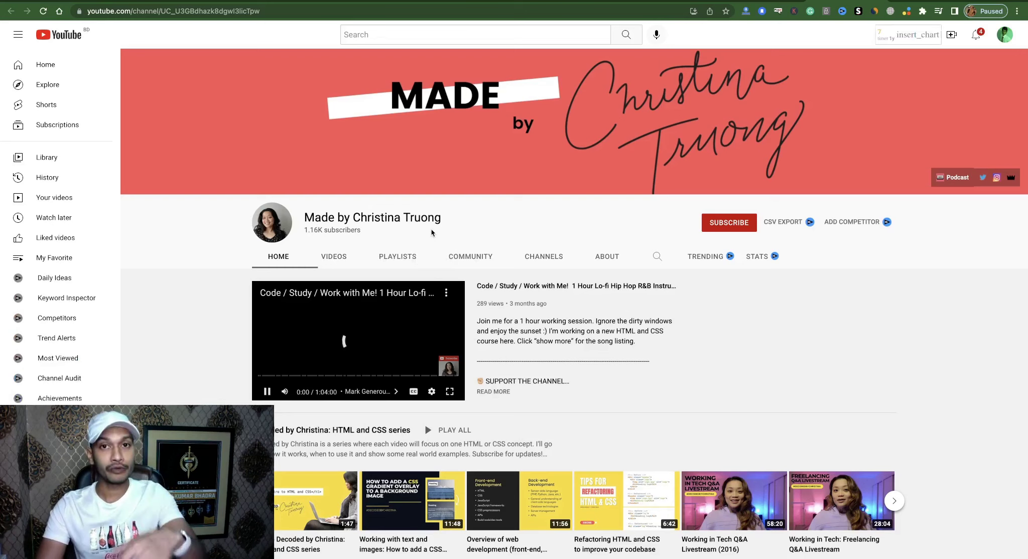
click(340, 262)
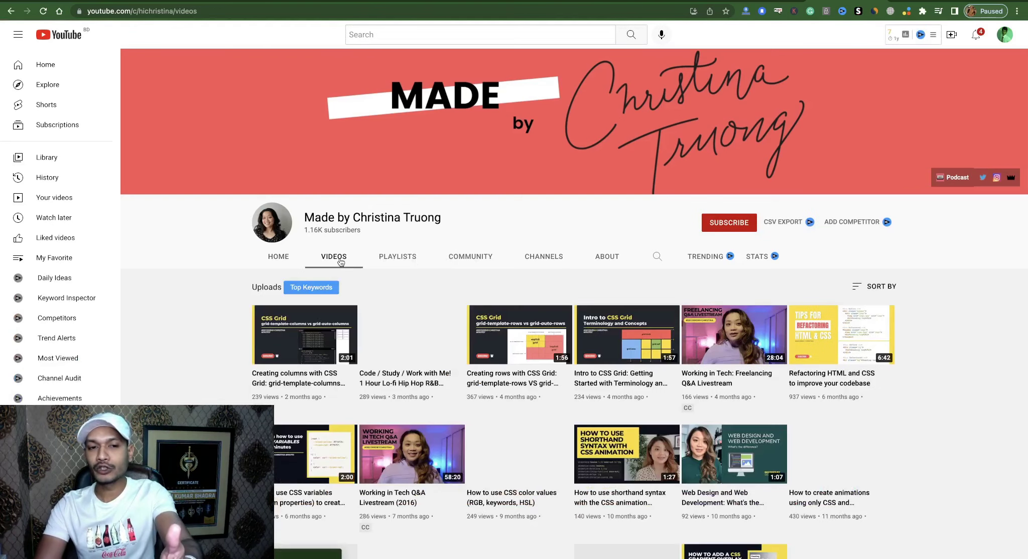
scroll(393, 369, down, 2)
scroll(393, 369, down, 1)
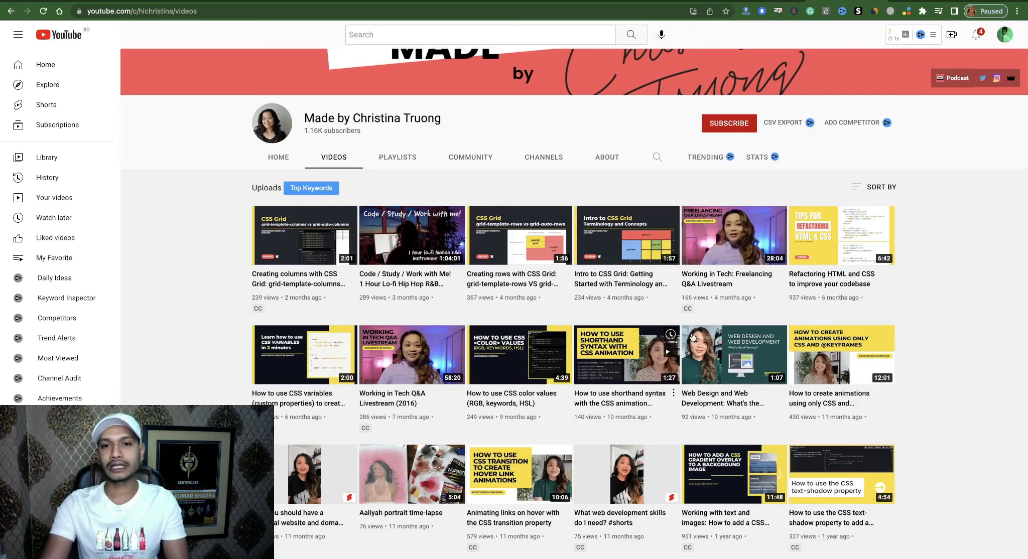
click(611, 157)
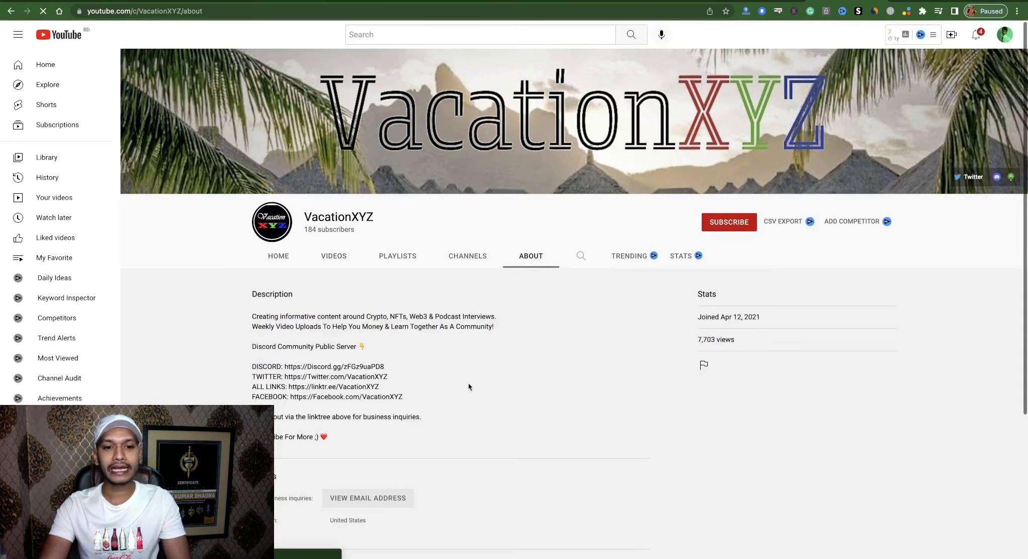
Step: Reveal the business inquiry email address on the VacationXYZ channel's About page by completing the reCAPTCHA check
scroll(467, 381, down, 3)
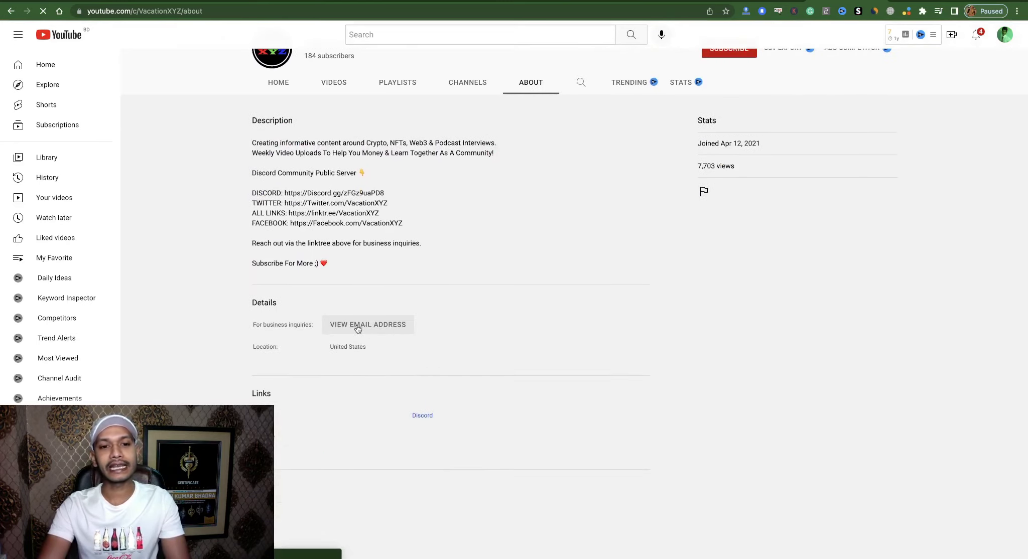
click(357, 327)
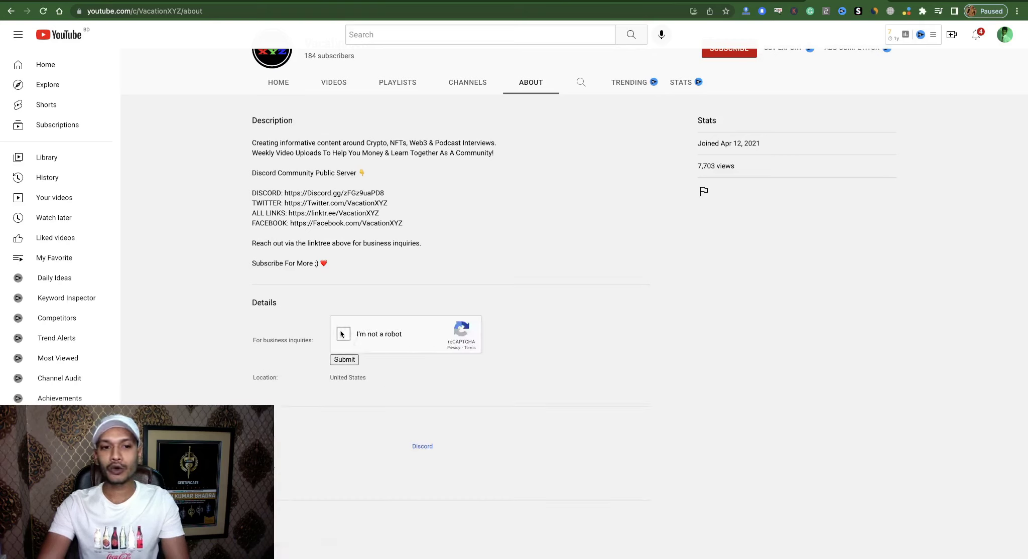
click(342, 334)
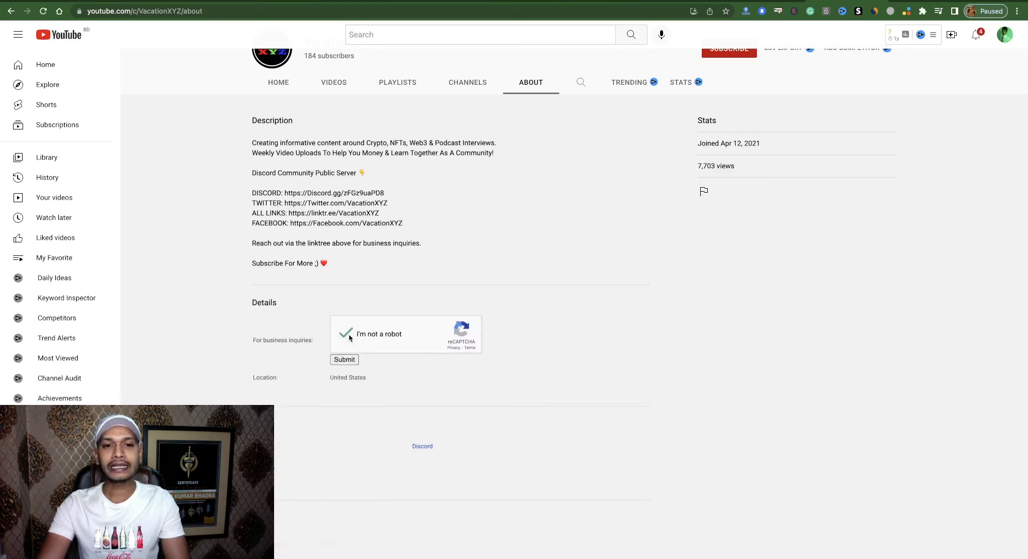
click(344, 360)
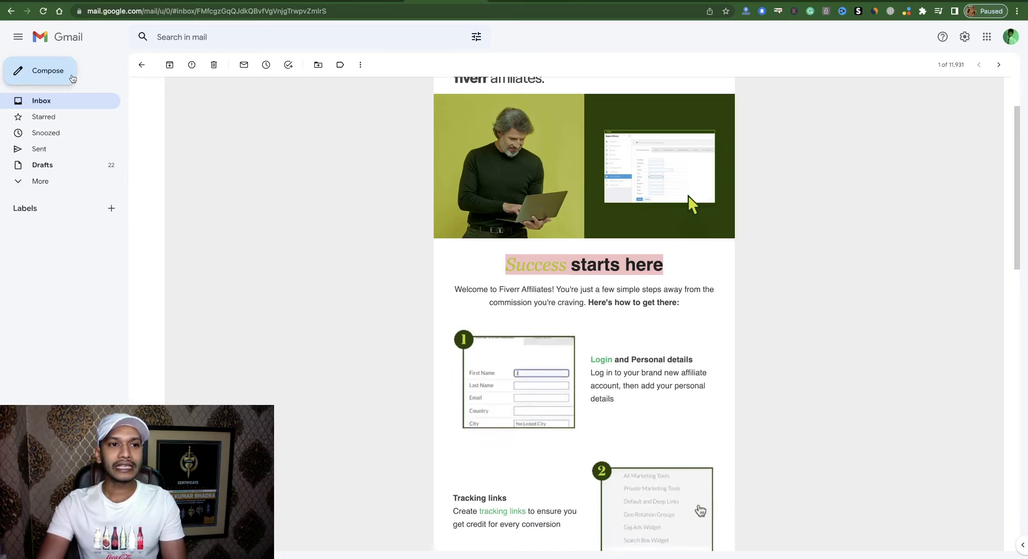
Step: Start a new Gmail message and paste the VacationXYZ channel's copied business email address as the recipient
click(46, 72)
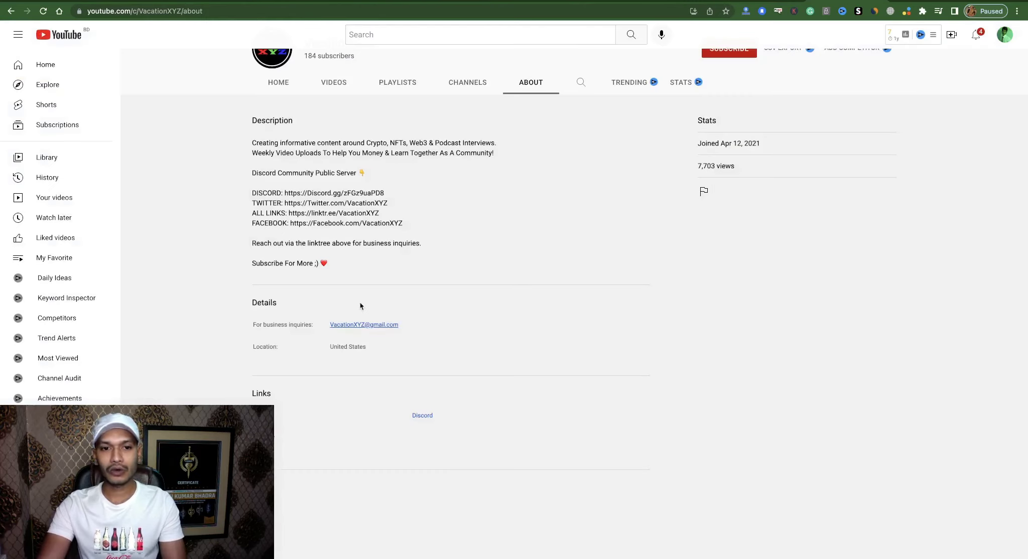
mouse_move(402, 329)
mouse_down()
mouse_move(354, 326)
mouse_move(396, 325)
mouse_up()
key(super+c)
click(442, 335)
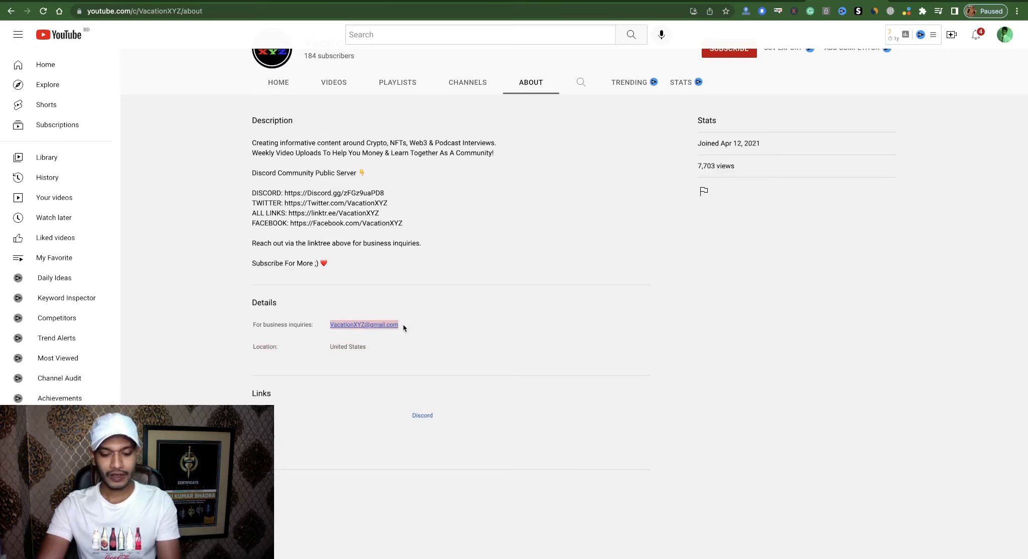
click(510, 2)
right_click(724, 280)
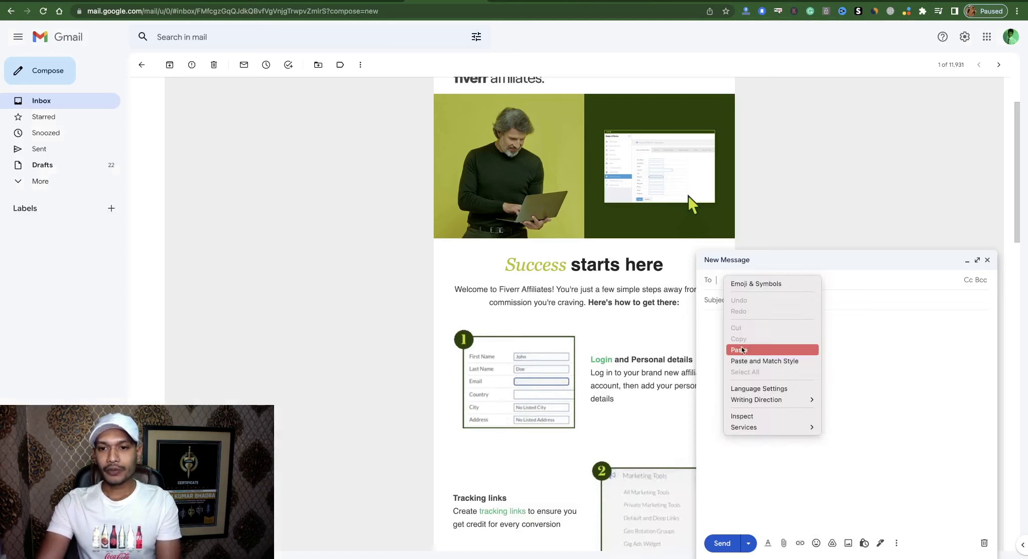
click(742, 350)
Step: Enter "Grow Your YouTube Channel Fast!" as the subject of the new message
click(749, 308)
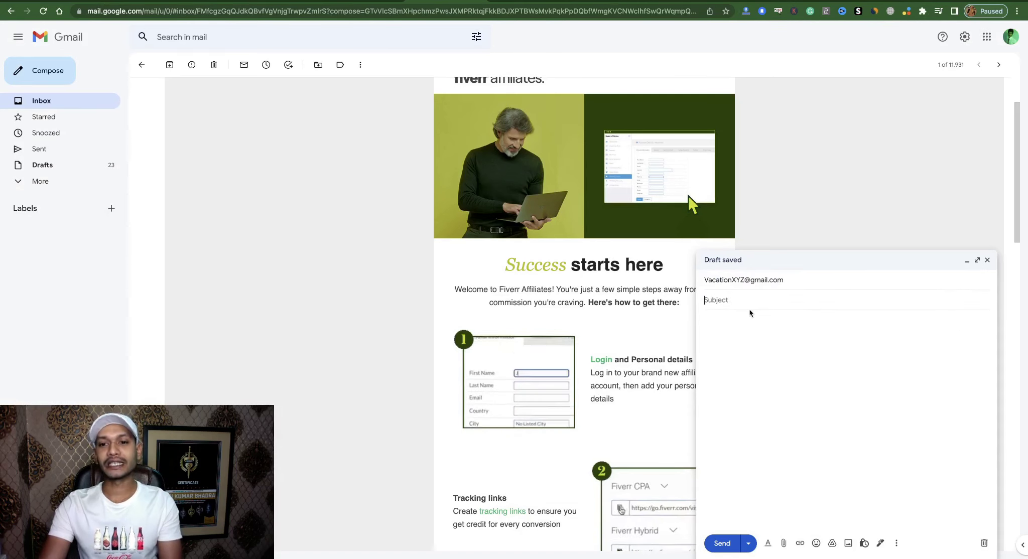
text(G)
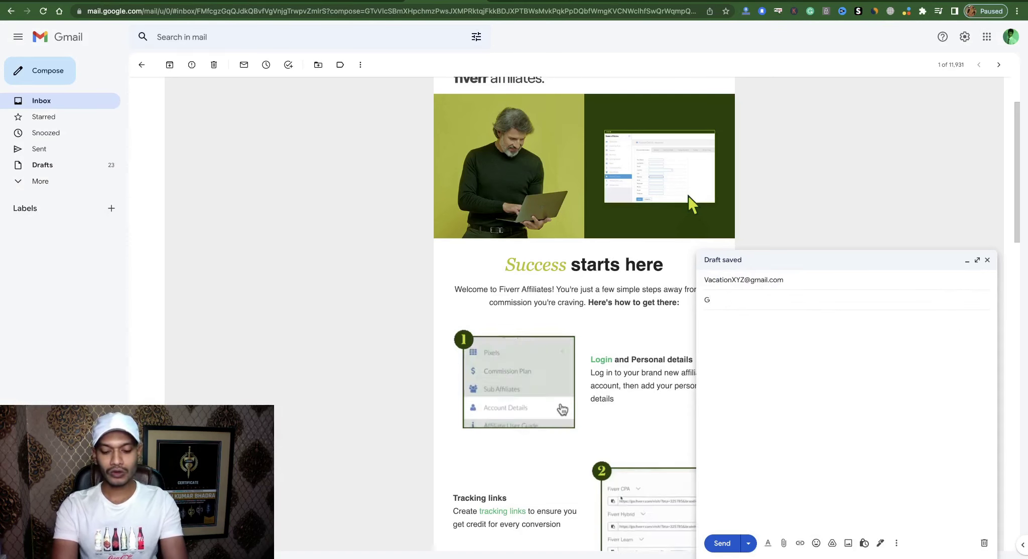
text(row You)
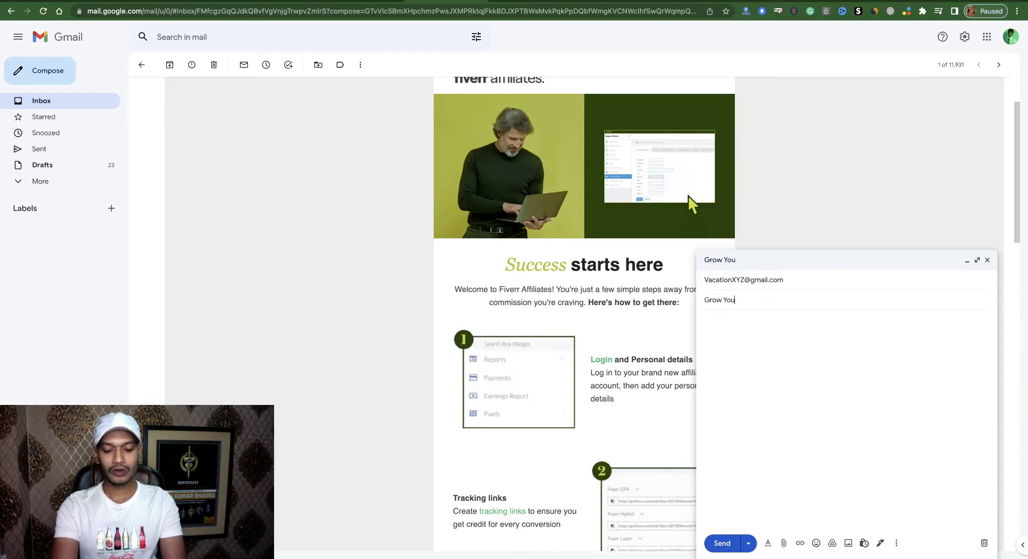
text(r You)
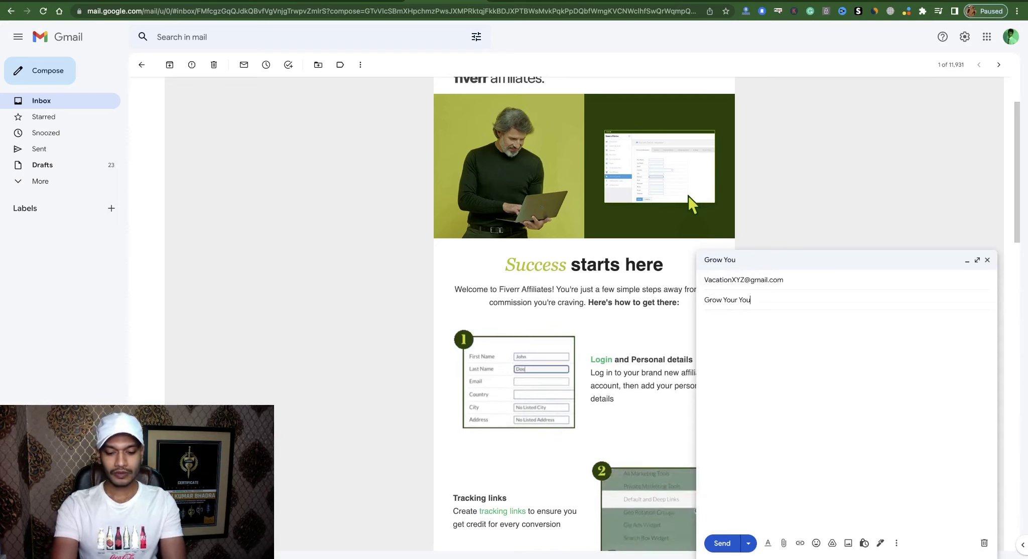
text(Tube CHannel)
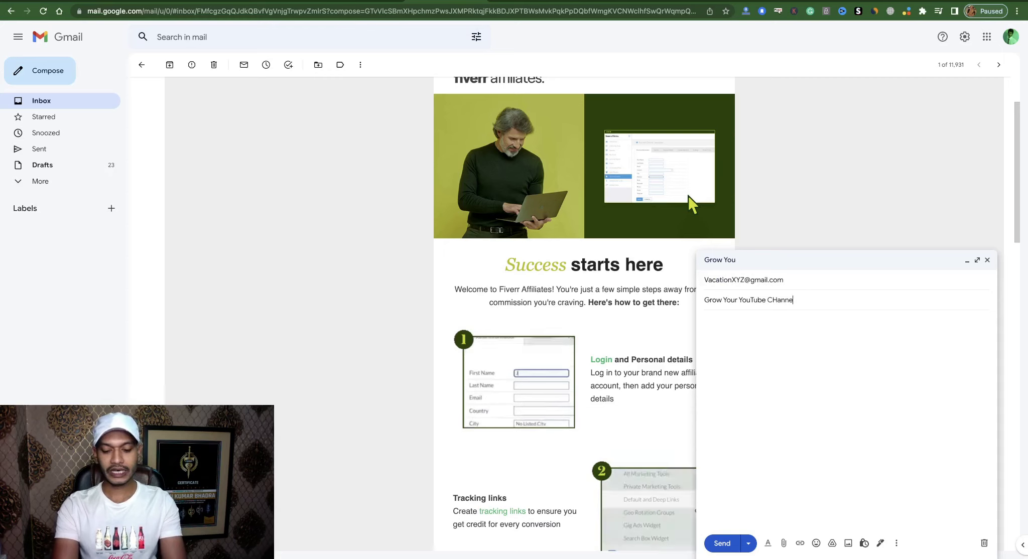
key(BackSpace)
key(BackSpace)
key(BackSpace)
key(BackSpace)
key(BackSpace)
key(BackSpace)
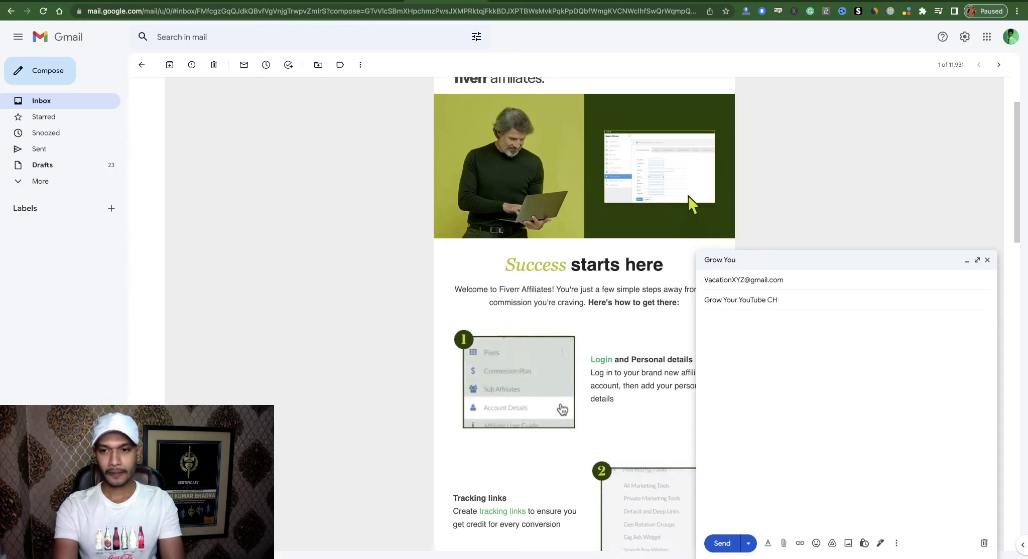
text(hannel )
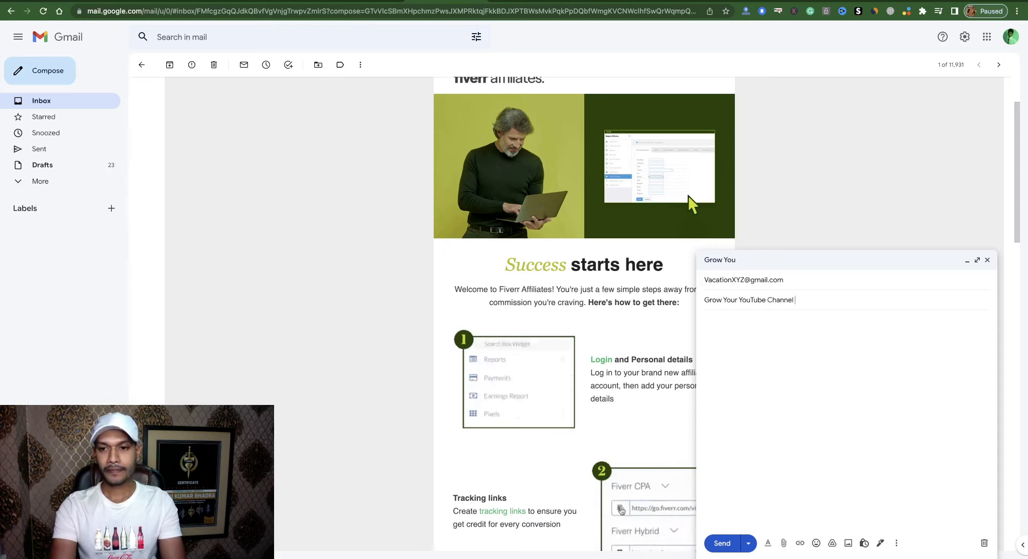
text(Fast!)
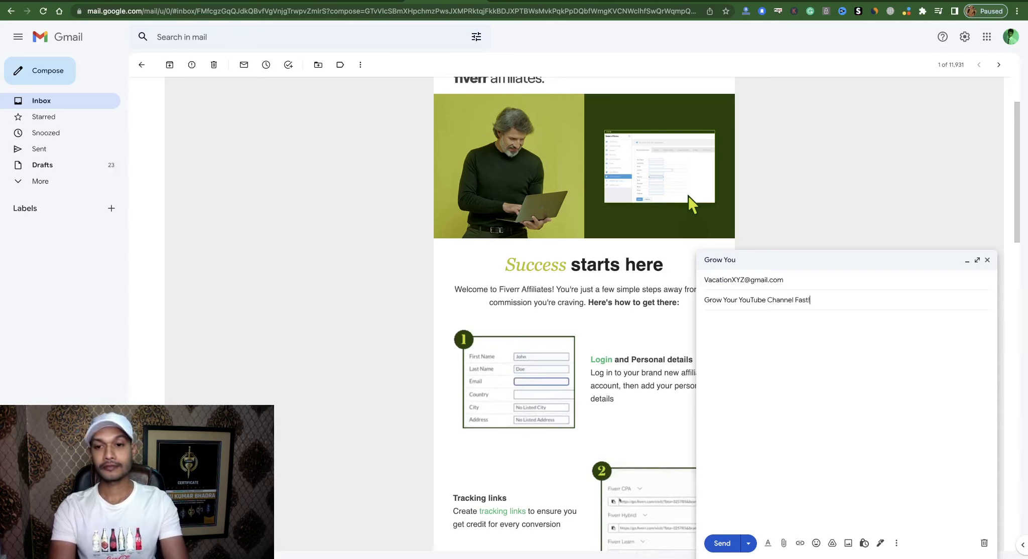
Step: Copy the whole prepared outreach text from the TextEdit document and paste it into the Gmail message body
click(740, 334)
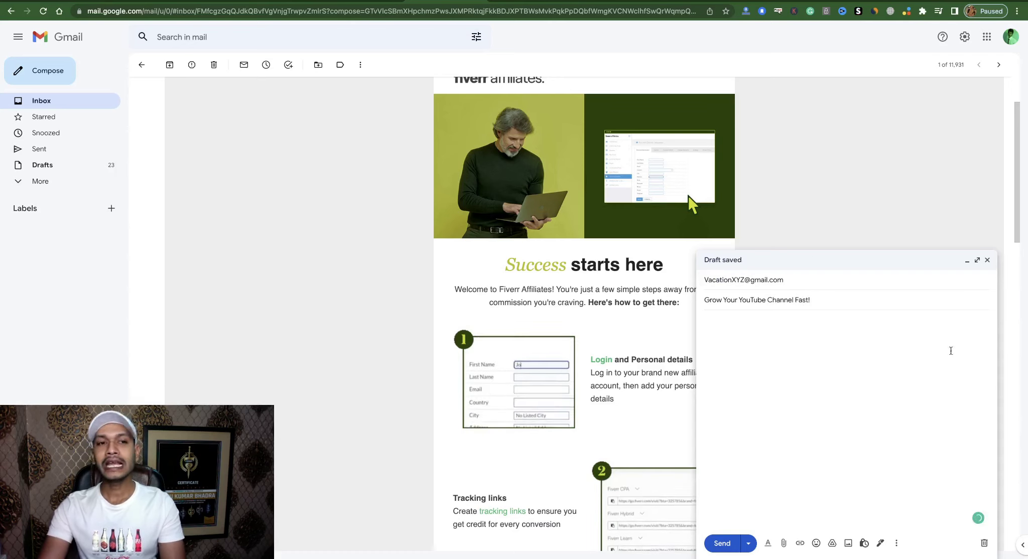
key(ctrl+super+f)
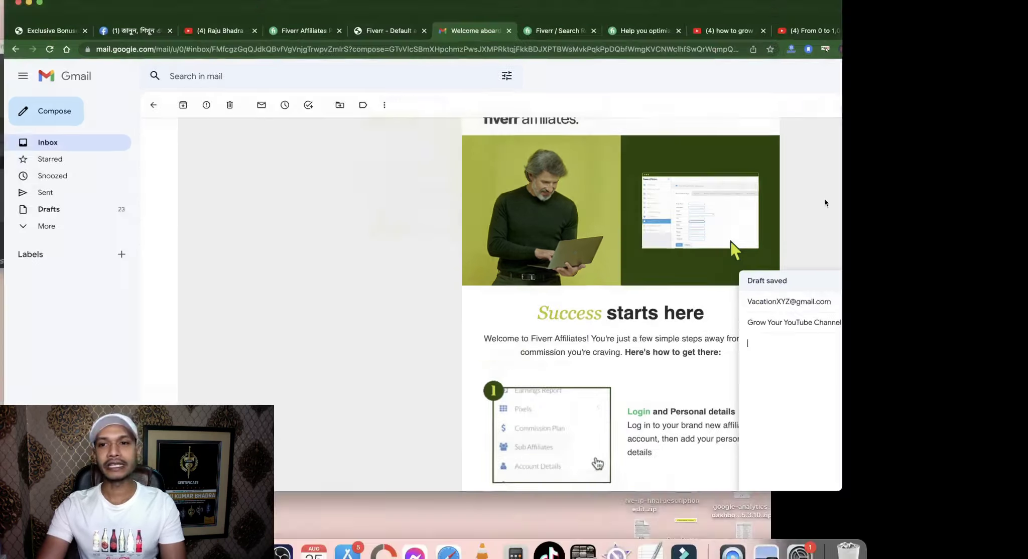
click(792, 145)
drag(783, 142, 739, 40)
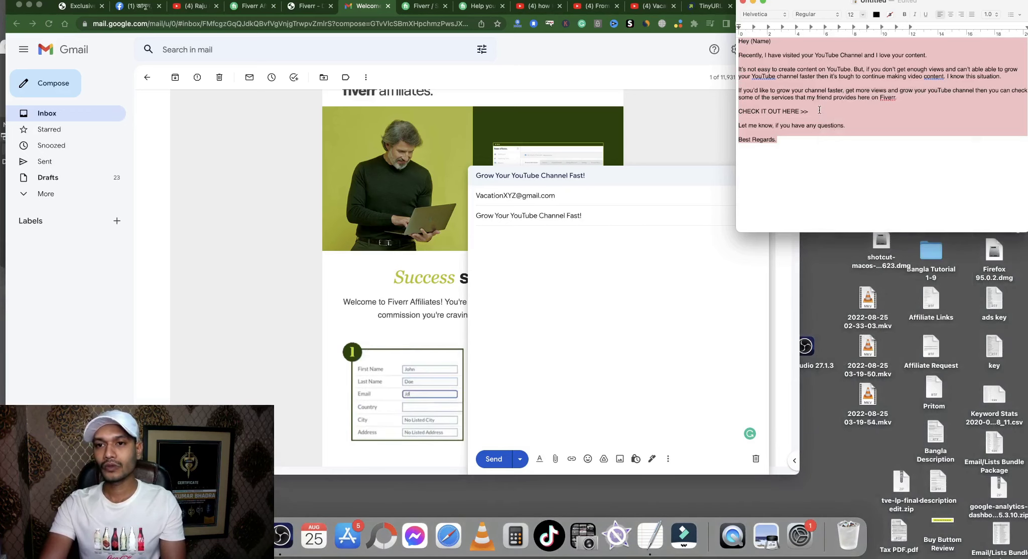
right_click(826, 143)
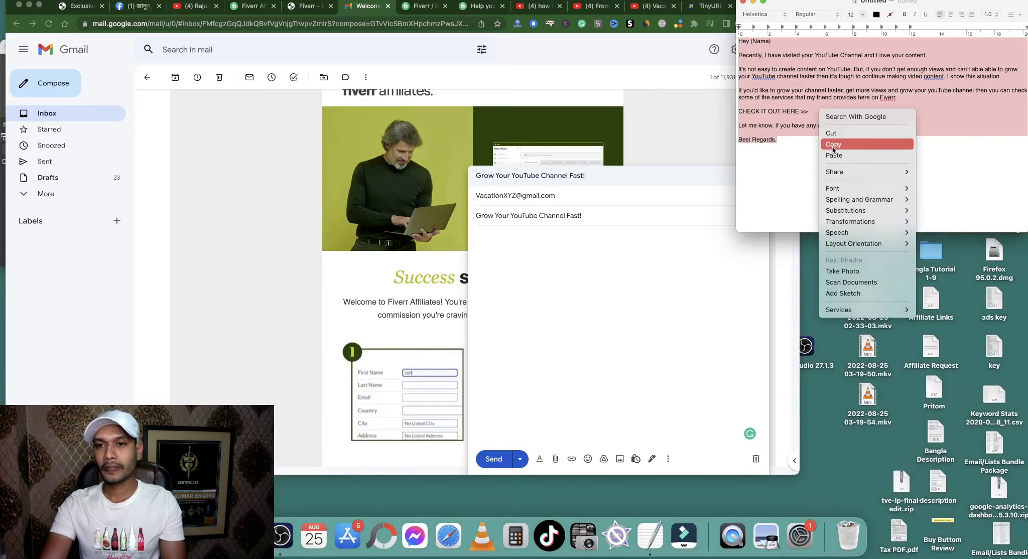
click(828, 142)
click(571, 262)
key(super+v)
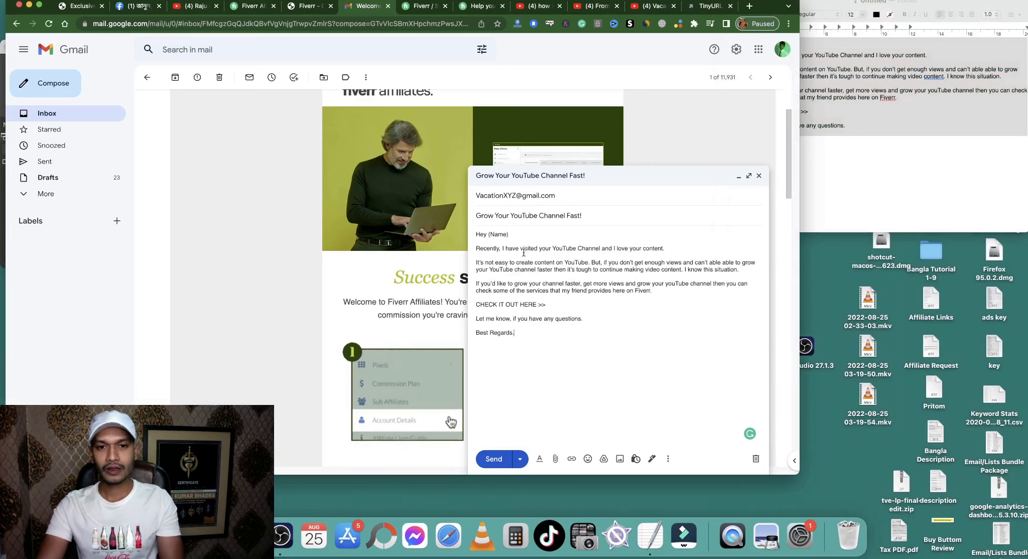
key(ctrl+super+f)
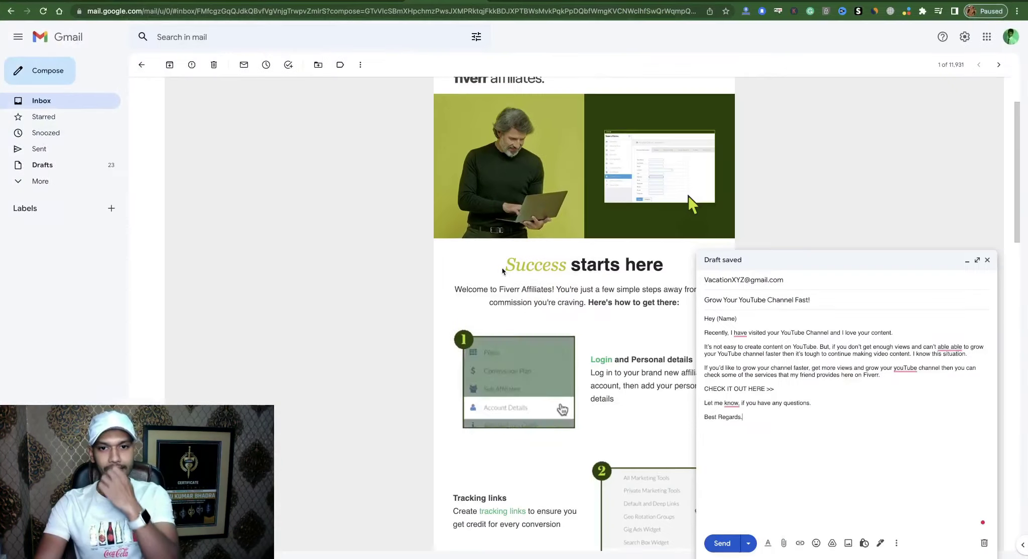
Step: Accept the Grammarly corrections in the message body: "I visited", a single "able", "YouTube" and "Let me know if"
click(740, 333)
click(743, 369)
mouse_move(949, 347)
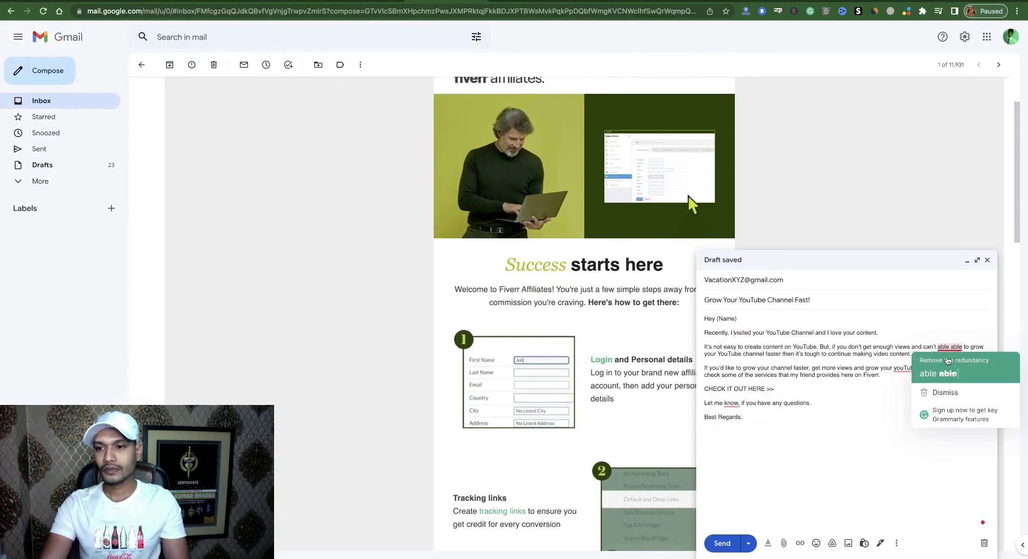
click(912, 365)
mouse_move(906, 368)
click(913, 385)
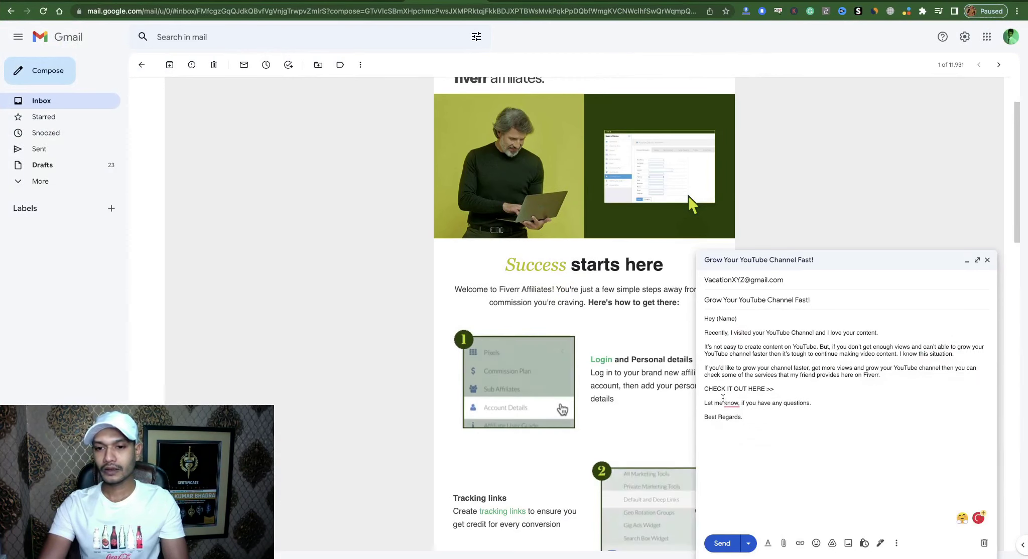
click(736, 418)
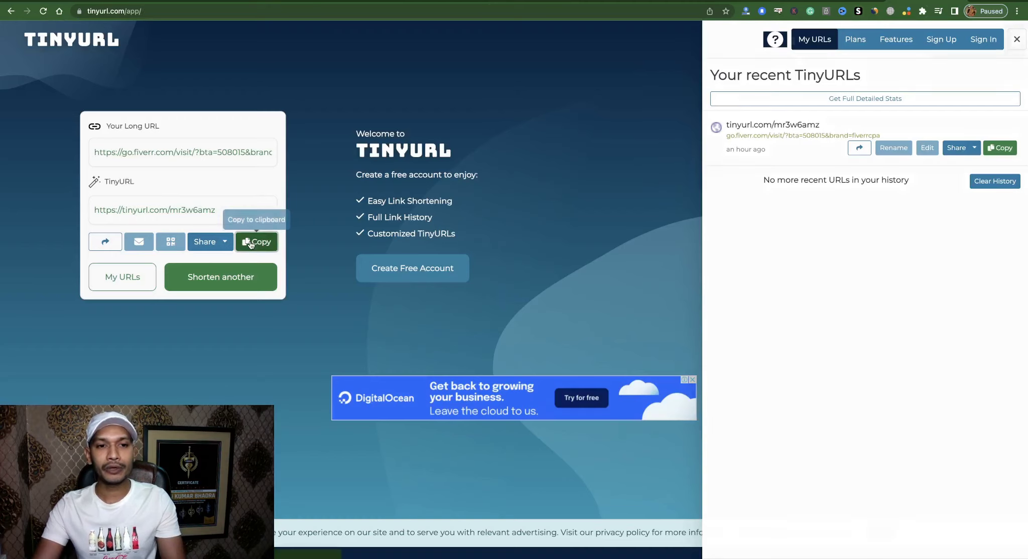
click(250, 243)
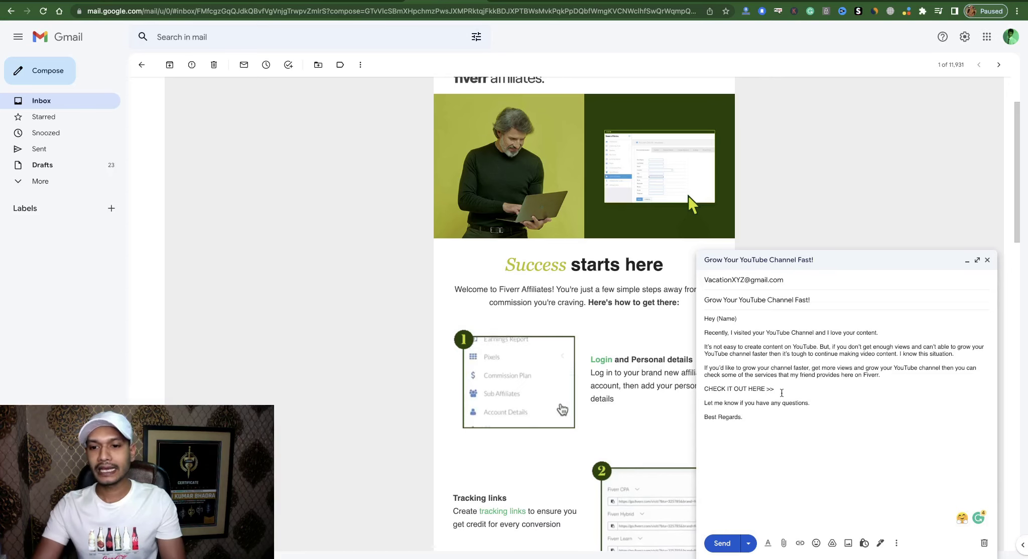
drag(775, 389, 704, 391)
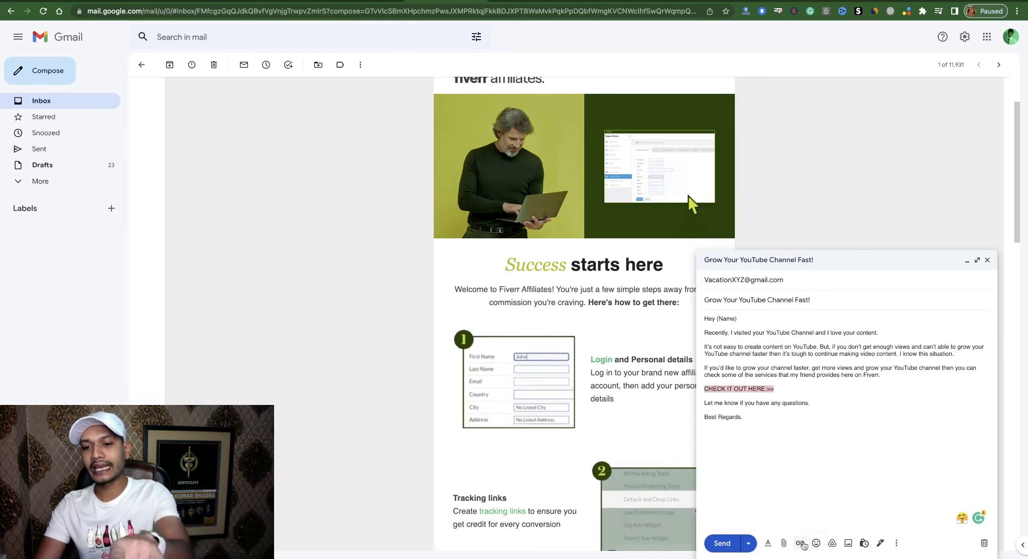
click(800, 544)
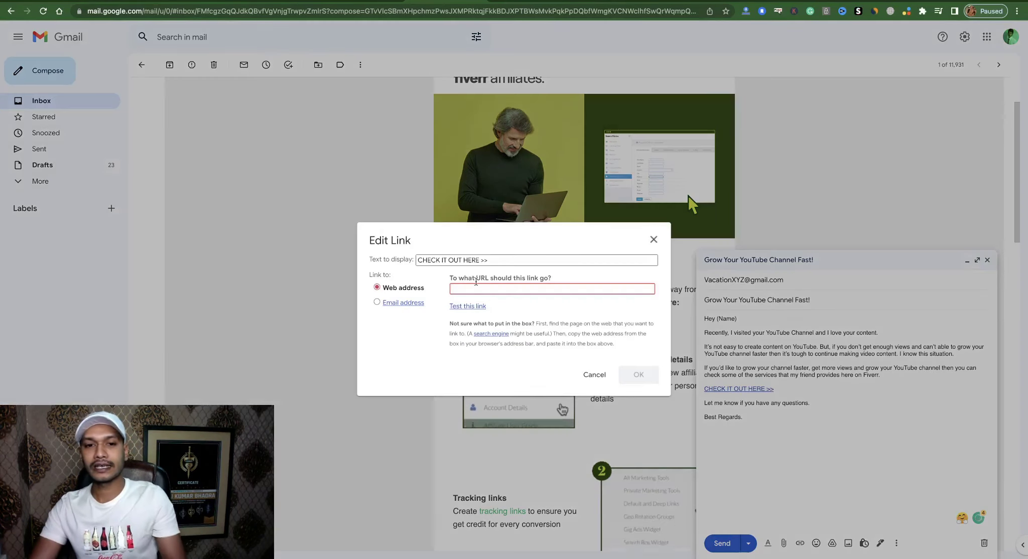
right_click(476, 286)
click(491, 358)
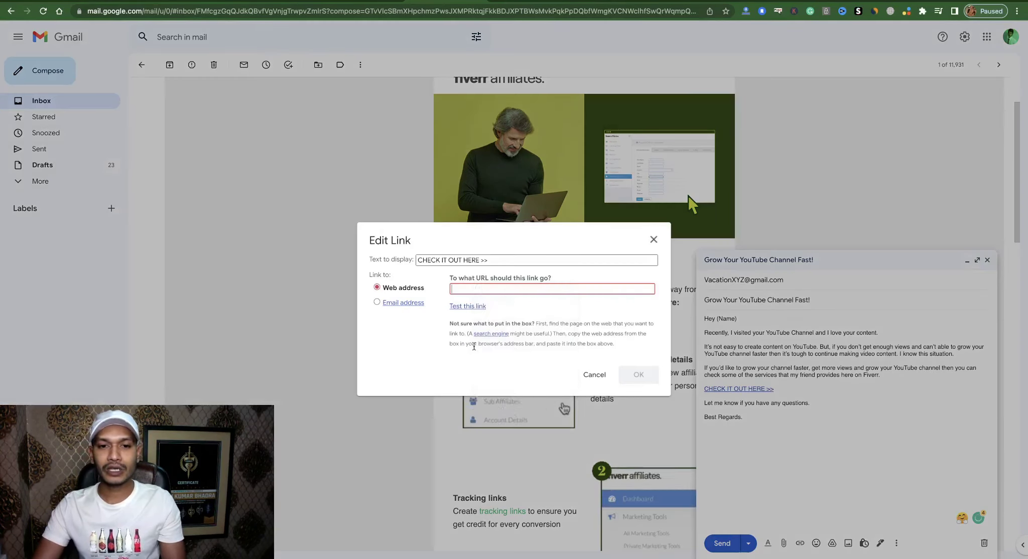
click(638, 374)
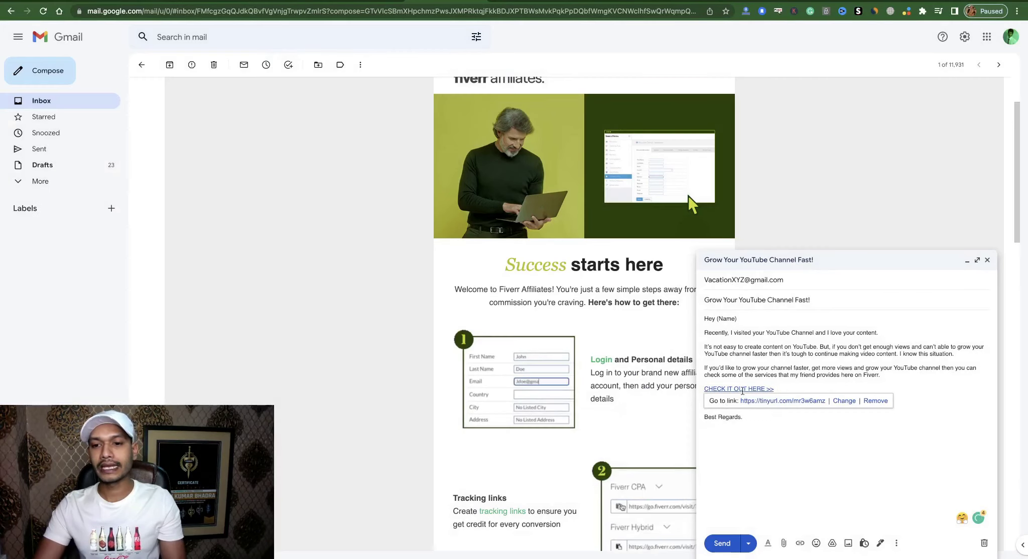
click(773, 362)
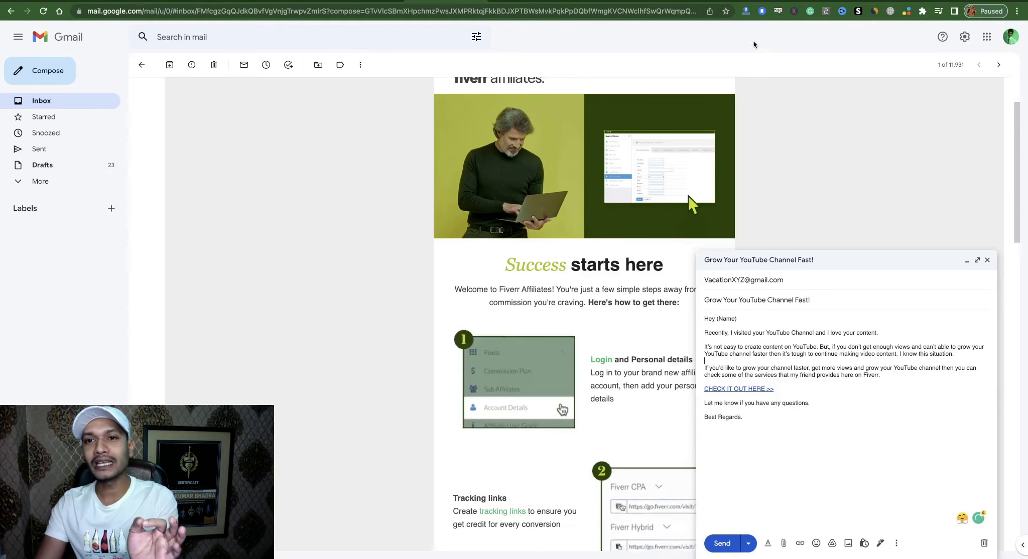
Step: Switch to the YouTube video on growing from 0 to 1,000 subscribers and review its comments and comment count
key(ctrl+Tab)
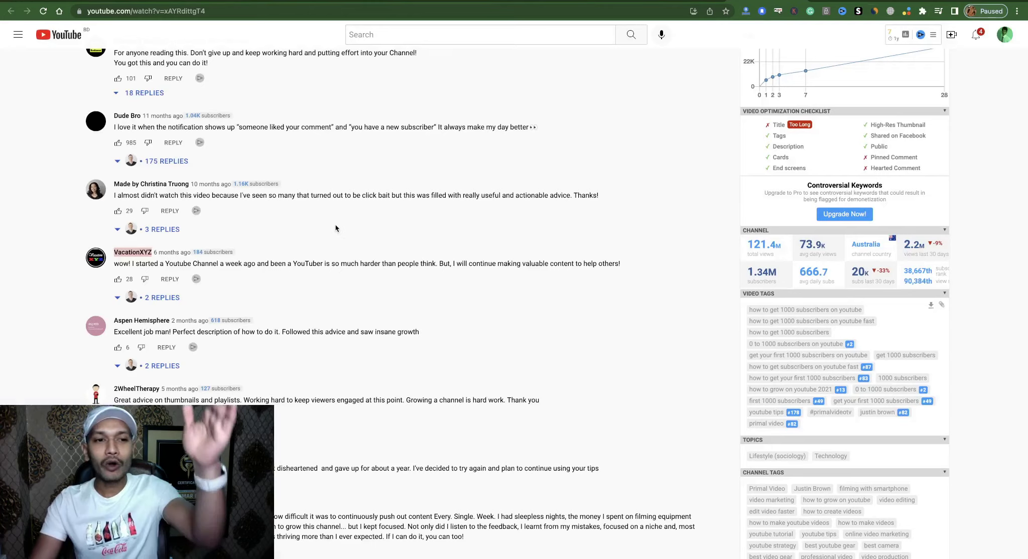
scroll(231, 339, down, 3)
scroll(208, 377, up, 16)
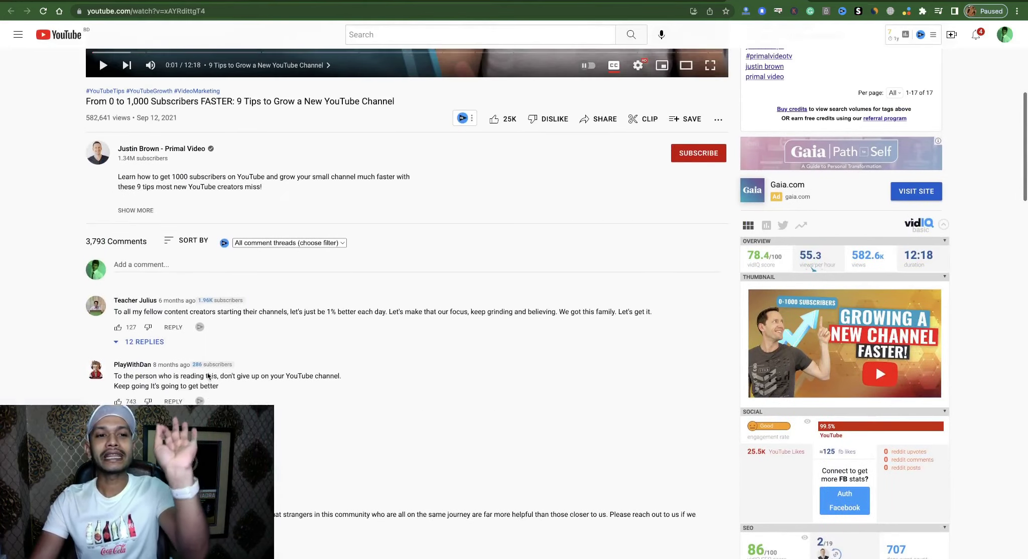
key(ctrl+shift+Tab)
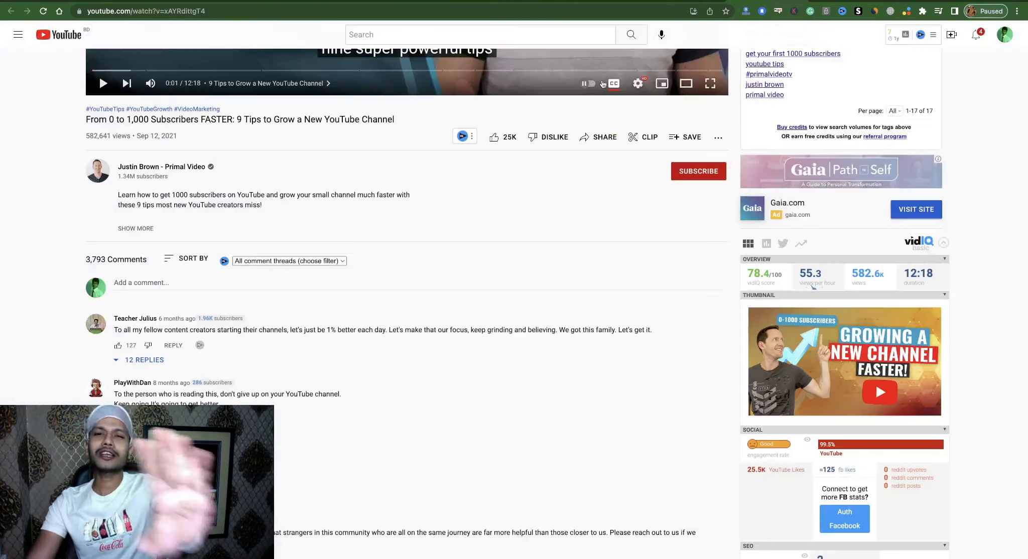
key(ctrl+Tab)
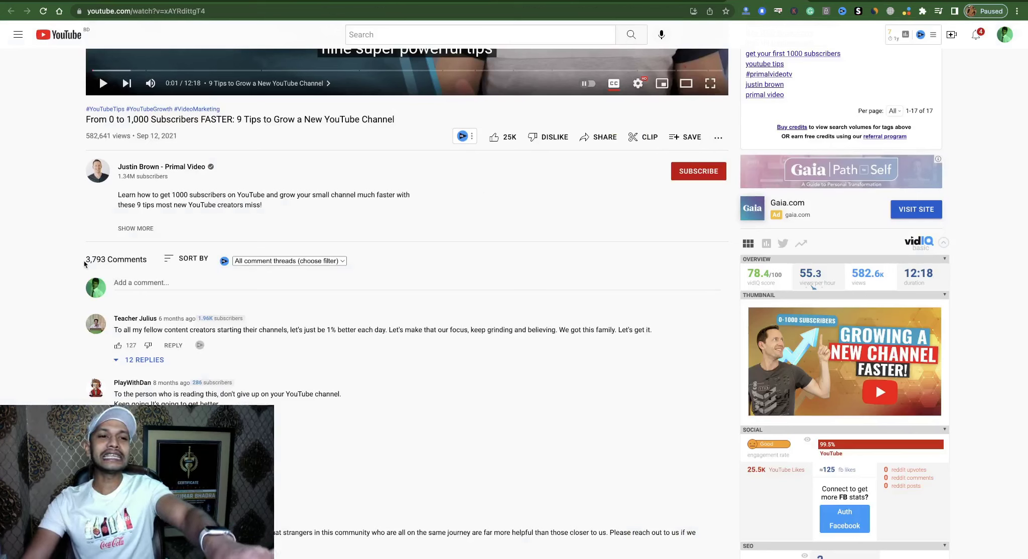
drag(84, 264, 106, 261)
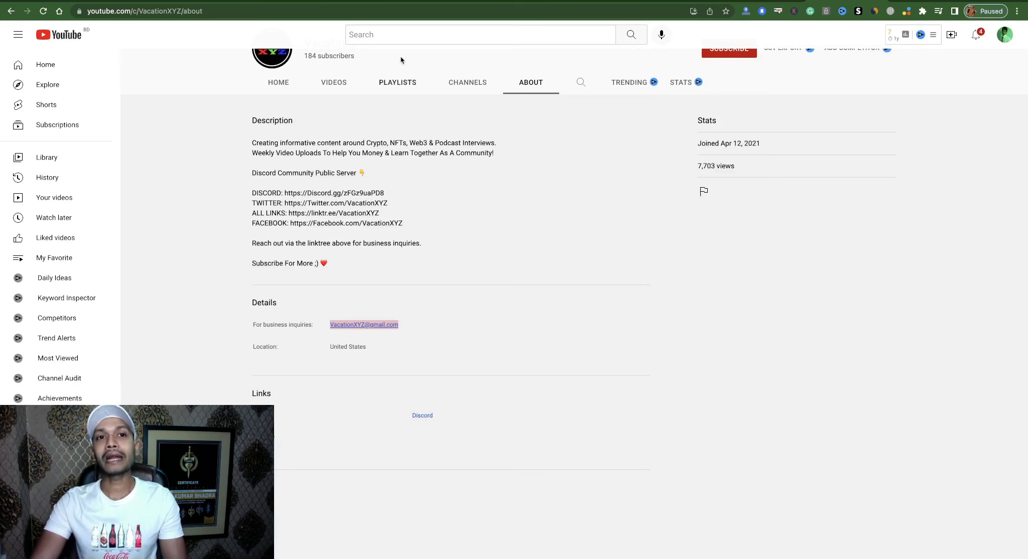
Step: Switch to Fiverr Affiliates, open the Payment Request page and examine the payout threshold and request date rules
click(357, 1)
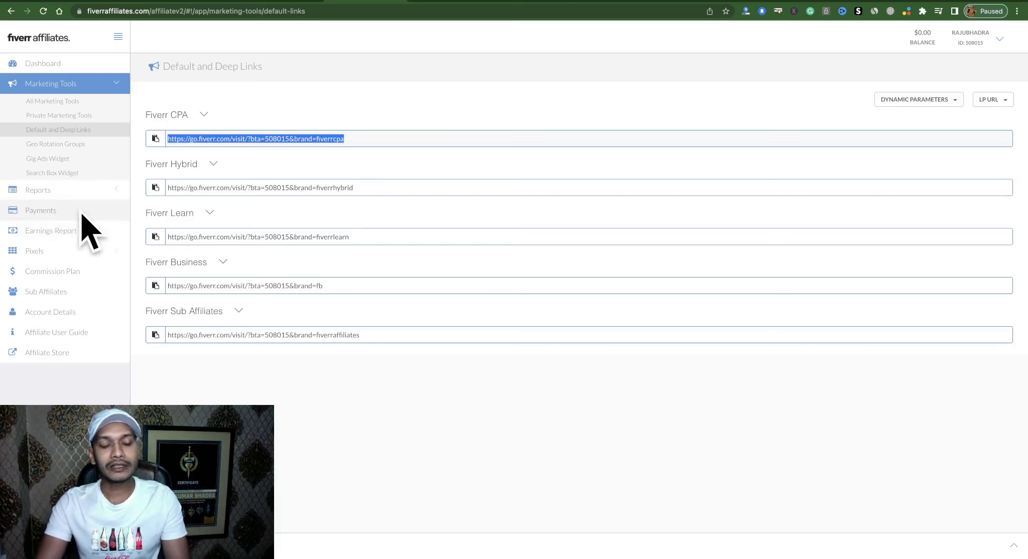
click(47, 214)
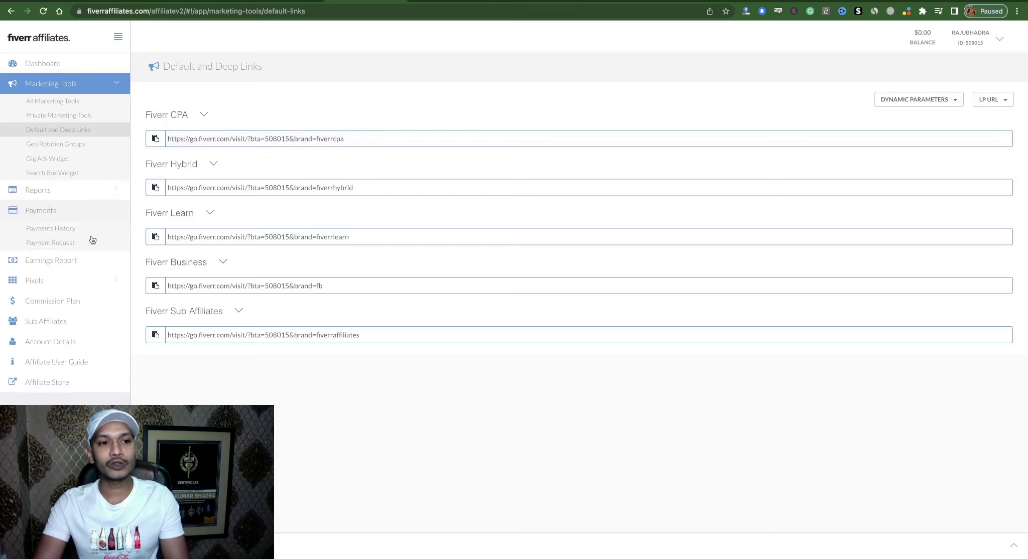
click(51, 243)
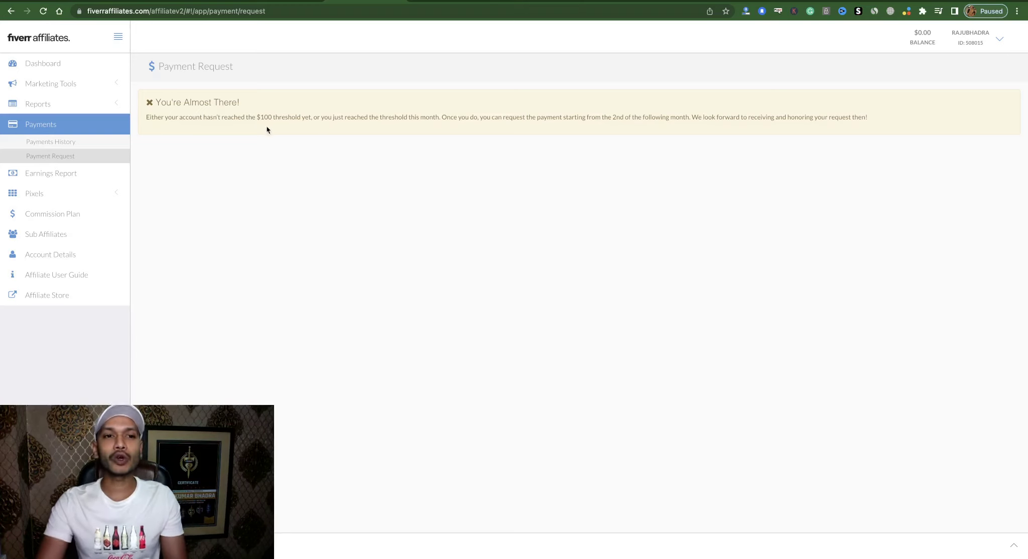
drag(257, 117, 307, 117)
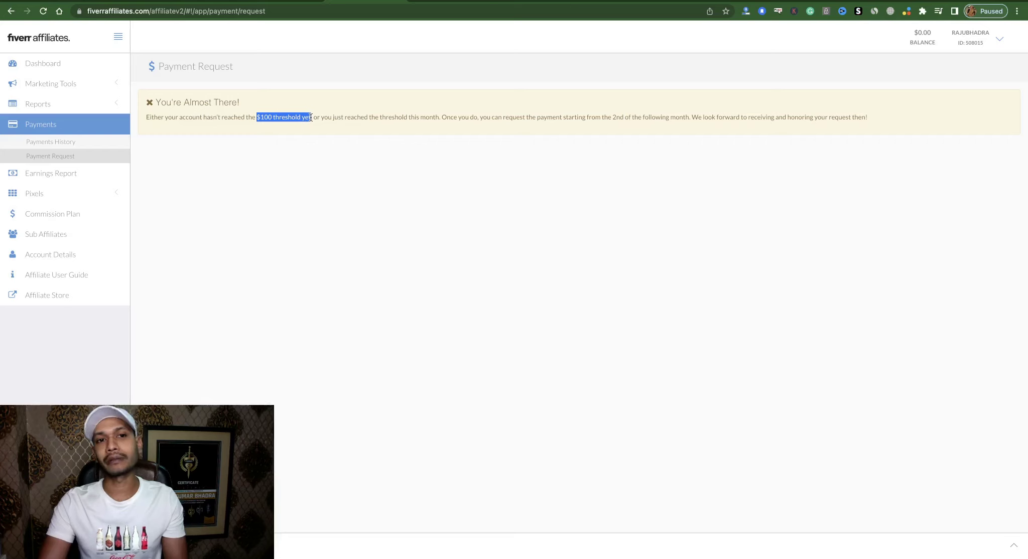
click(647, 149)
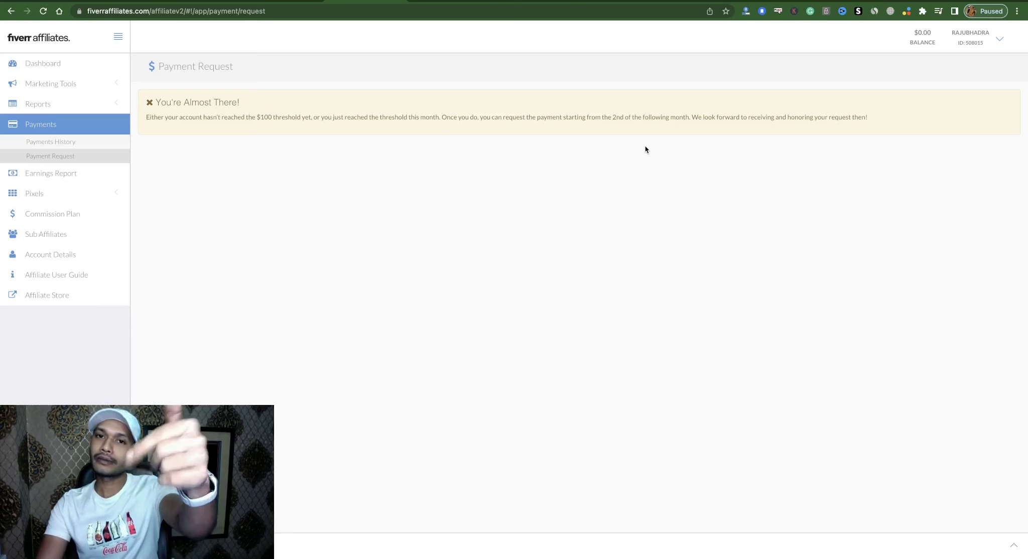
Step: Open the marketer's own Facebook page on affiliate and CPA marketing and look over its home content
click(198, 5)
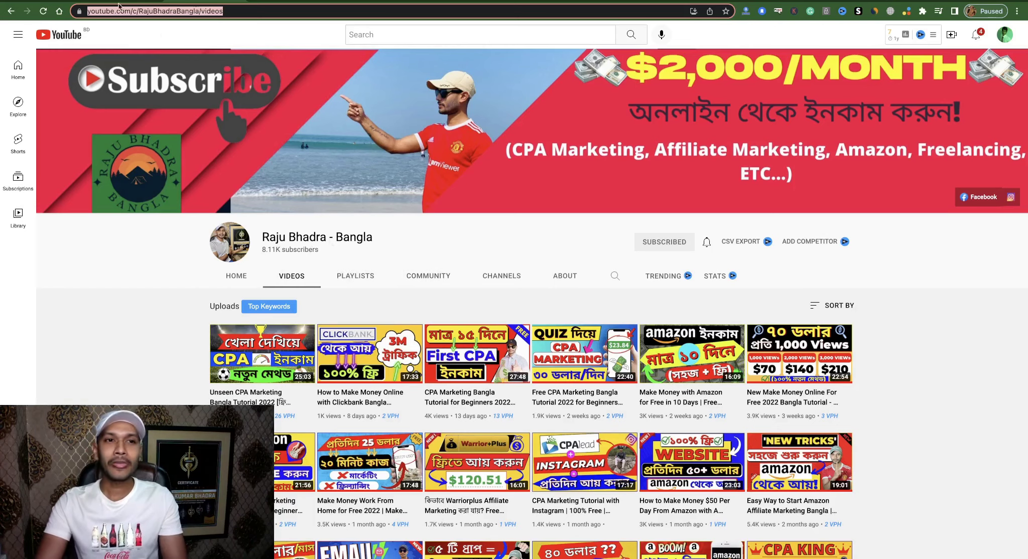
text(f)
key(Return)
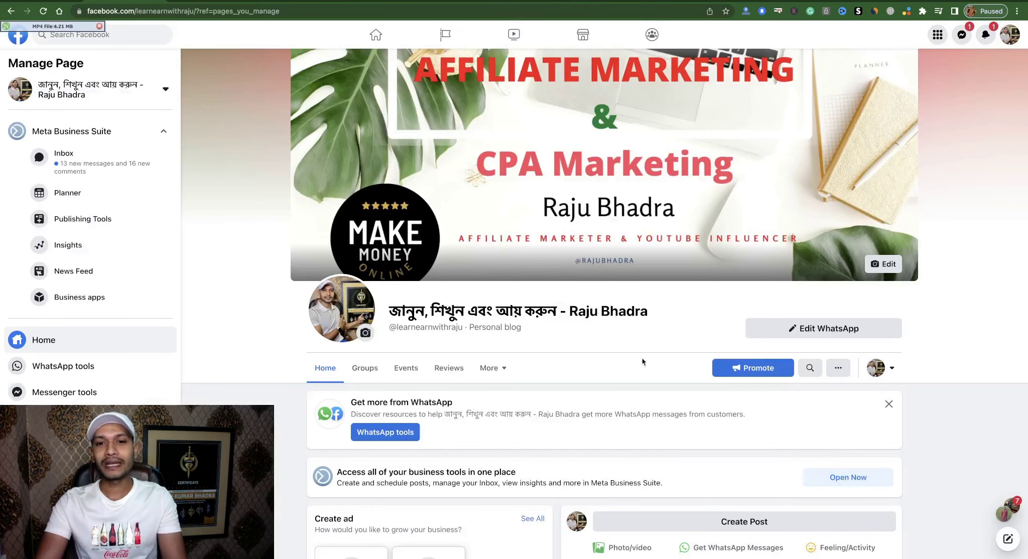
scroll(653, 351, down, 3)
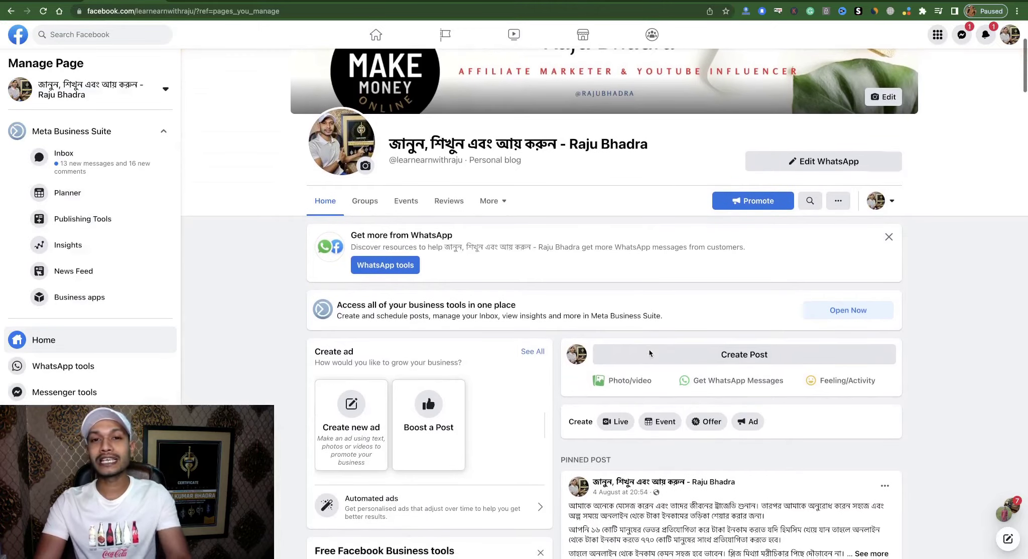